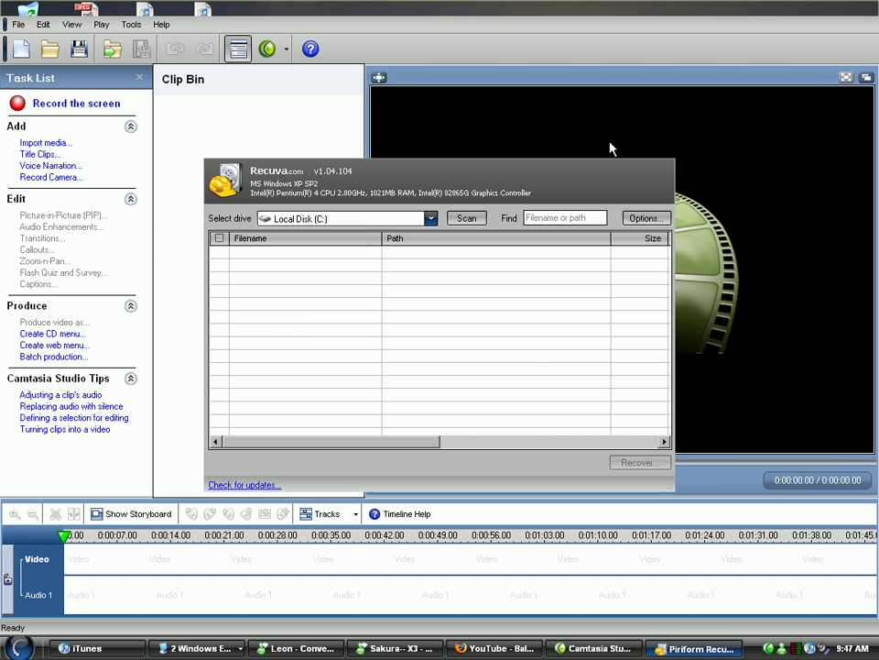
# Maximise the Recuva window so the empty Local Disk (C:) results list fills the screen
pyautogui.doubleClick(648, 161)
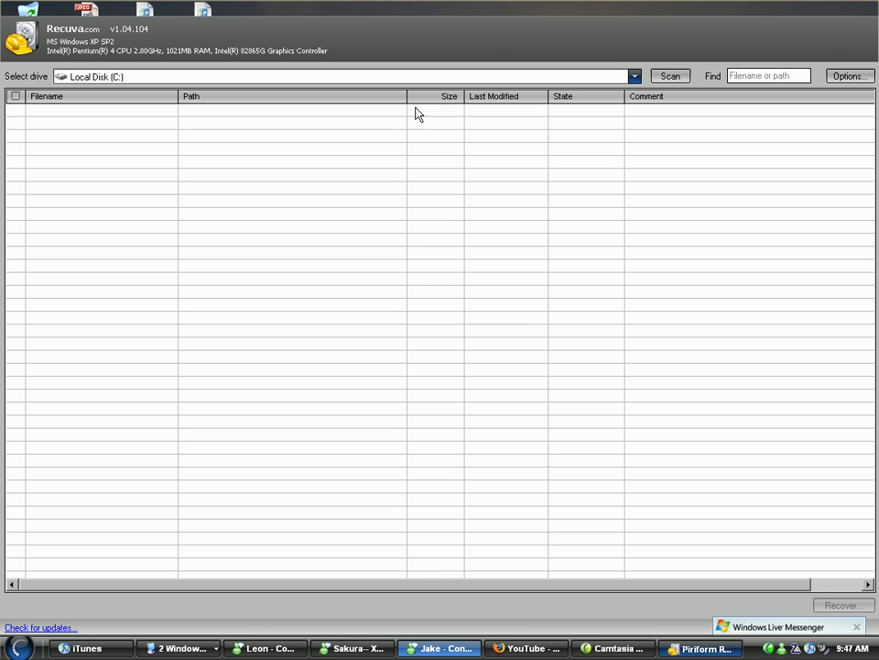
# Reply to the contact in Messenger with "I'm doing a software review shhhhh", then hide the chat
pyautogui.click(435, 648)
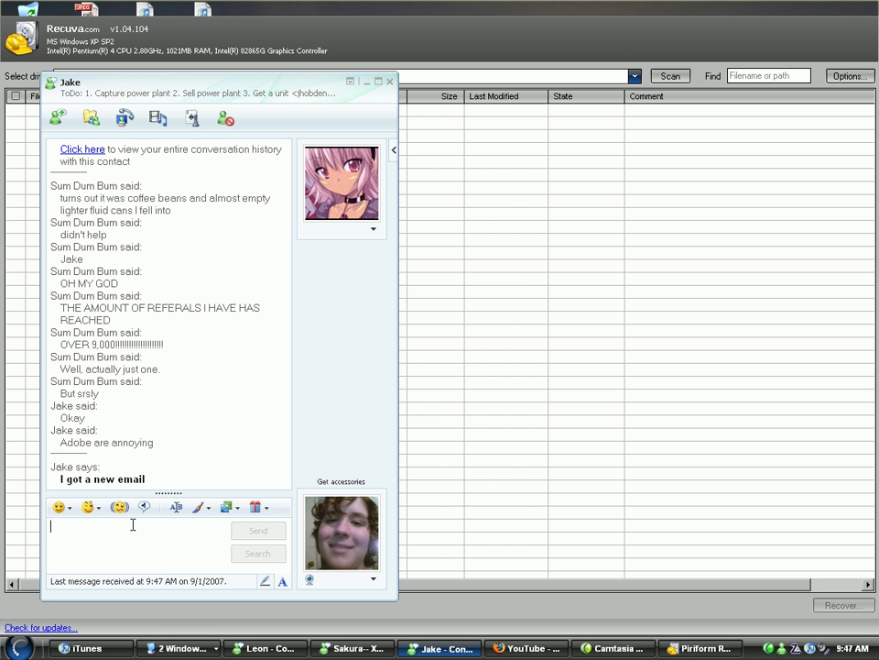
pyautogui.write("I'm d")
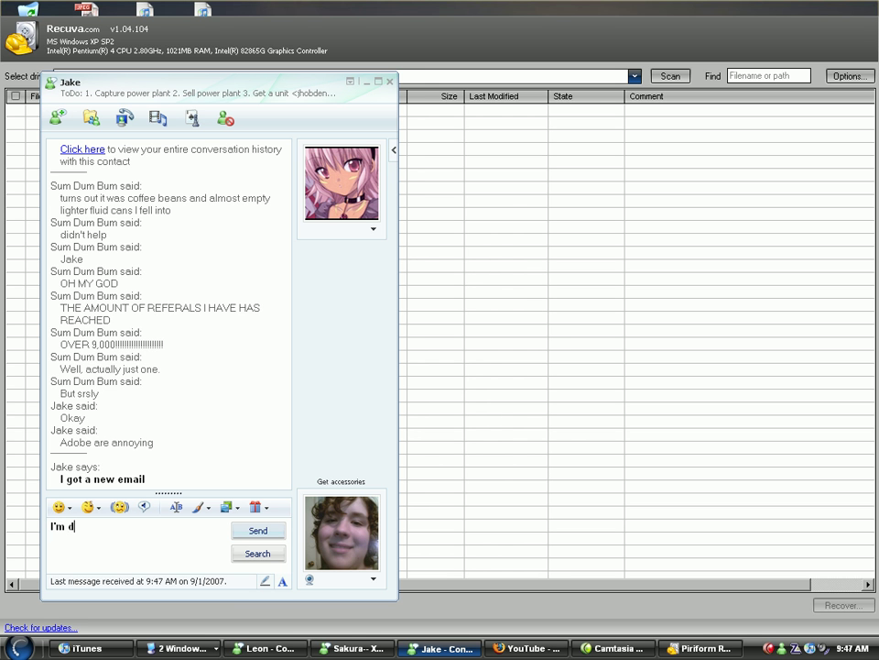
pyautogui.write('oing a soj')
pyautogui.press('BackSpace')
pyautogui.press('BackSpace')
pyautogui.press('BackSpace')
pyautogui.press('BackSpace')
pyautogui.write('software review shhhhh')
pyautogui.press('Return')
pyautogui.press('Escape')
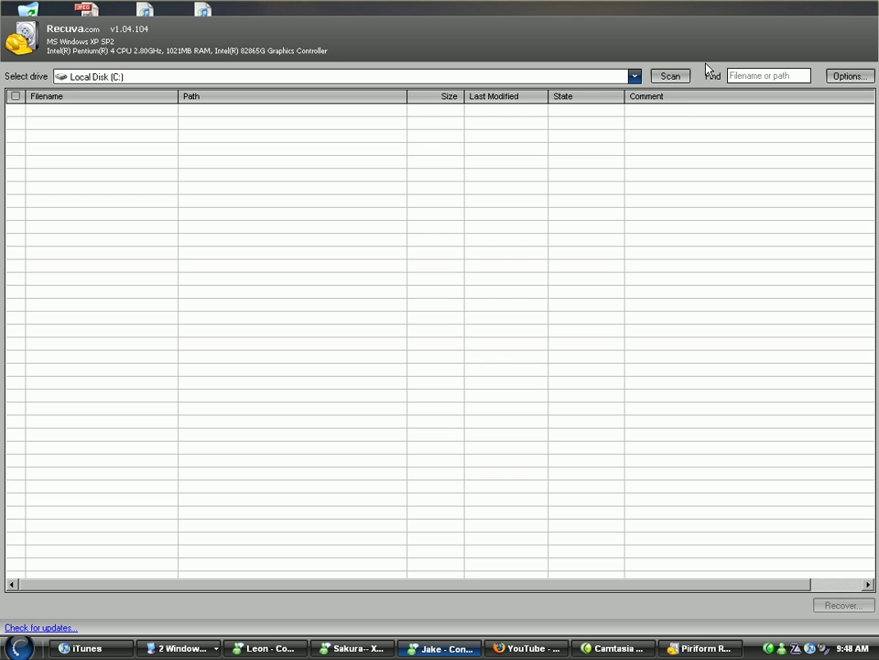
# Dismiss the Messenger window and scan Local Disk (C:), finding 3739 deleted files
pyautogui.click(428, 650)
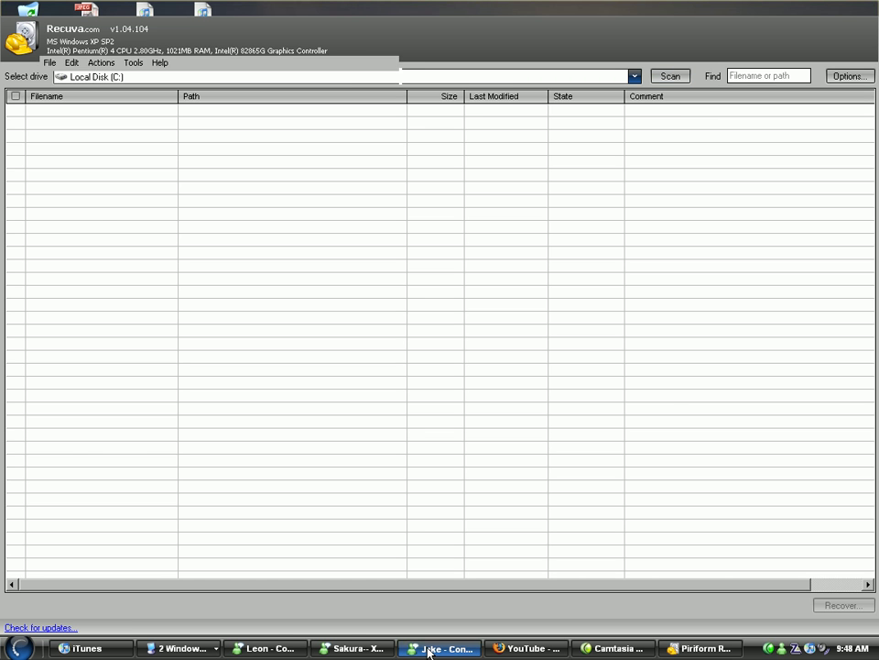
pyautogui.click(428, 647)
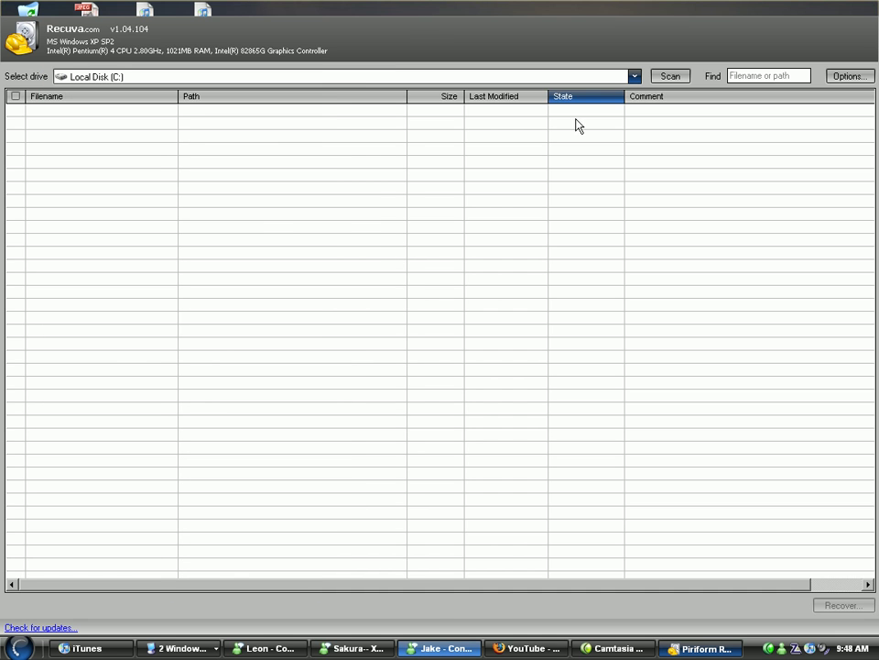
pyautogui.click(674, 79)
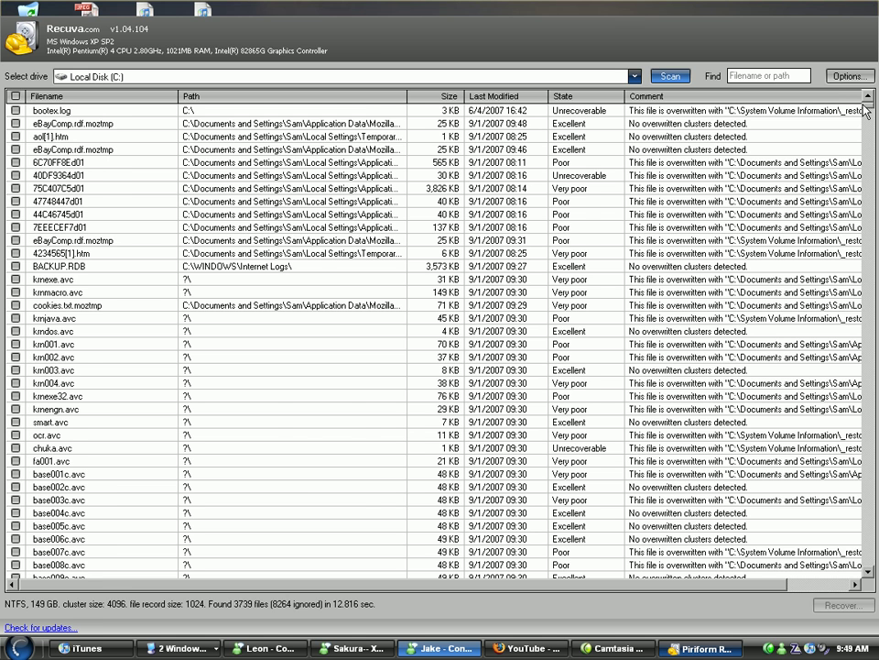
pyautogui.moveTo(867, 111); pyautogui.dragTo(873, 354)
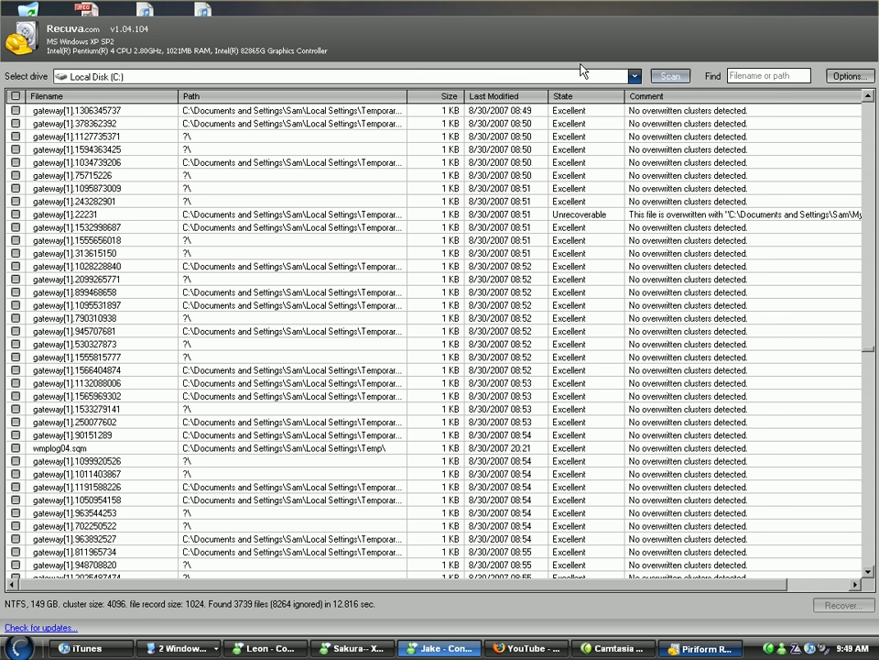
pyautogui.click(841, 78)
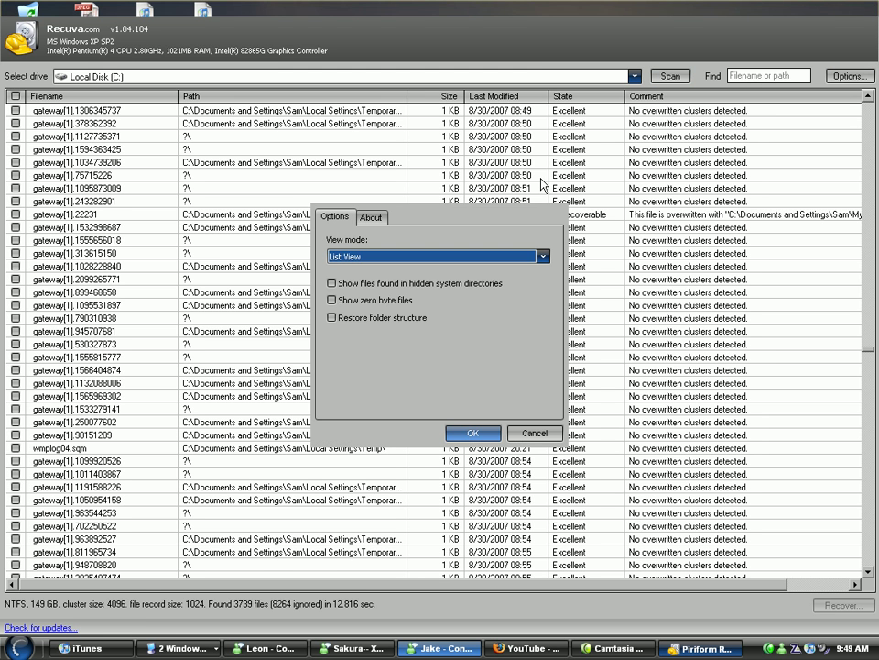
pyautogui.click(371, 217)
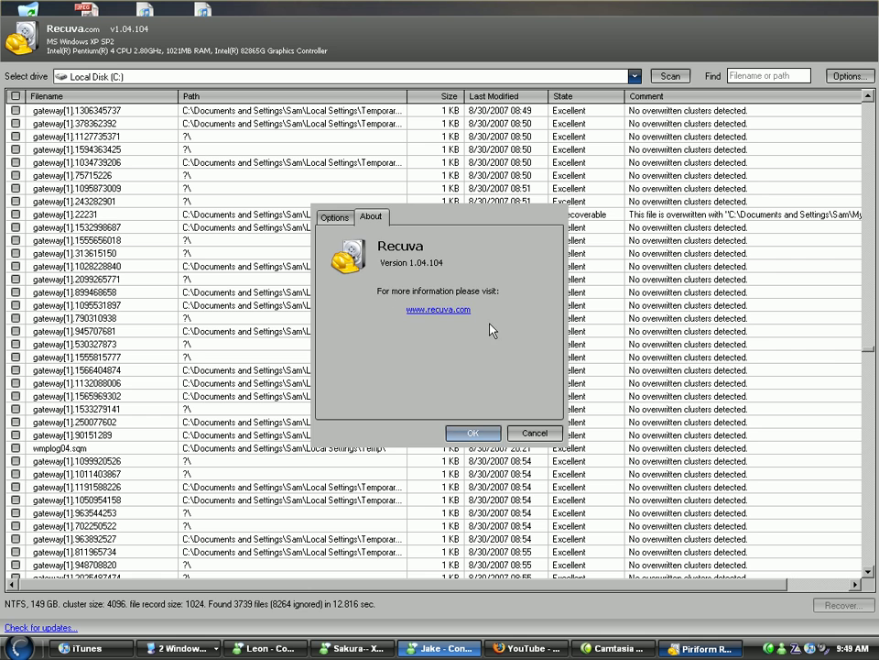
pyautogui.click(535, 433)
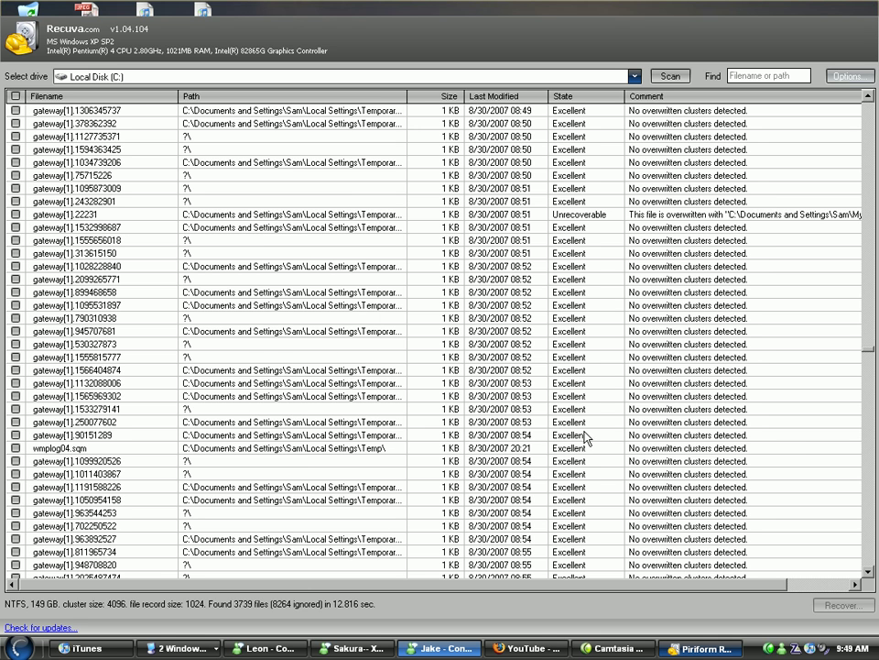
# Launch WordPad on the product review and change Ease of Use to 10 and effectiveness to 9.0 stars
pyautogui.click(17, 648)
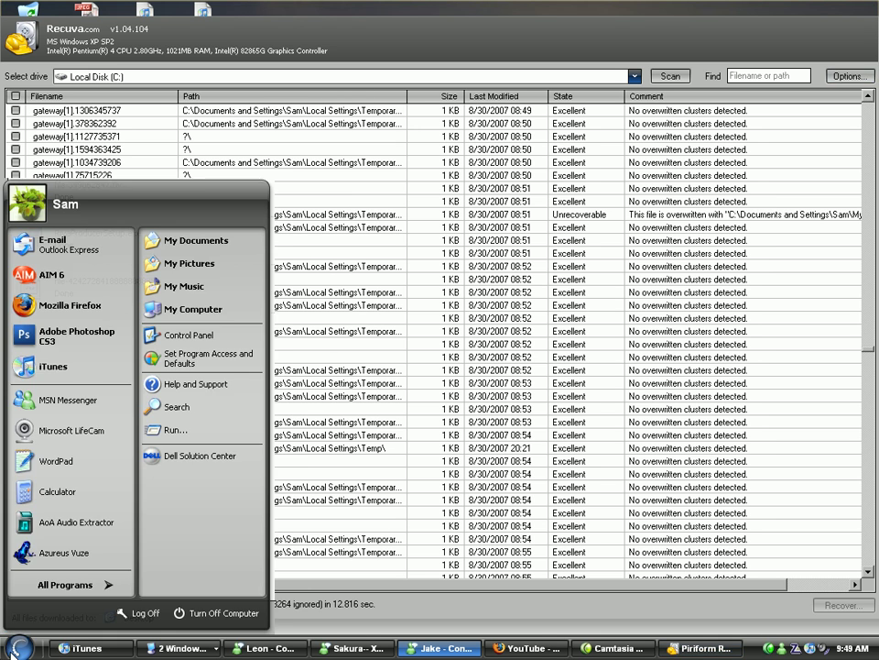
pyautogui.click(53, 463)
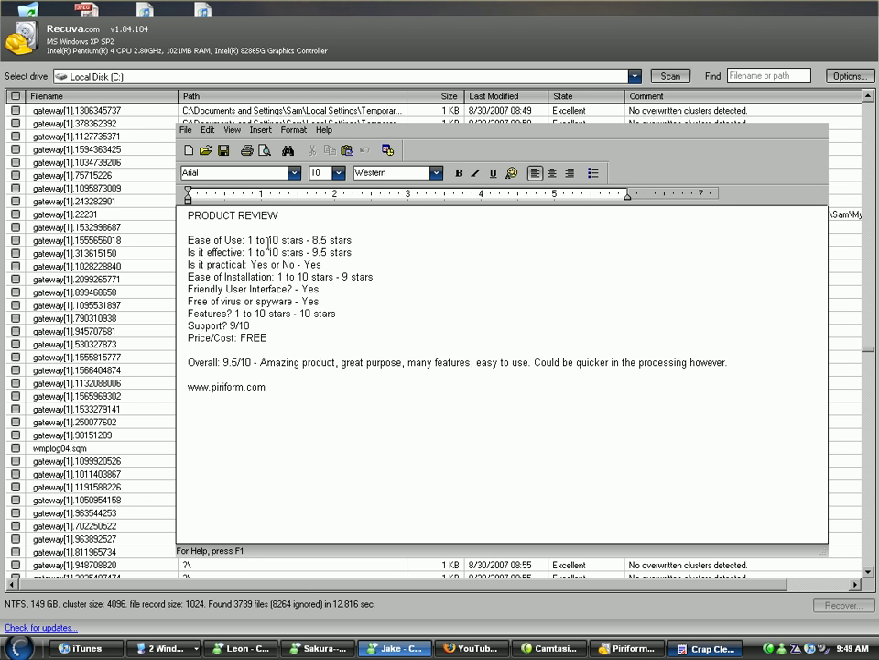
pyautogui.moveTo(313, 240); pyautogui.dragTo(328, 241)
pyautogui.click(78, 421)
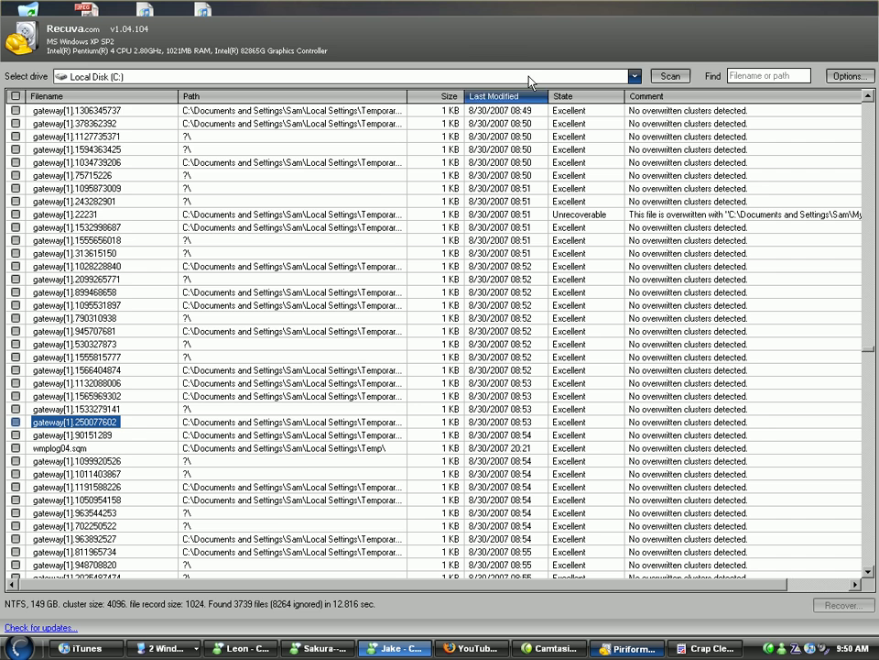
pyautogui.scroll(20, 545, 443)
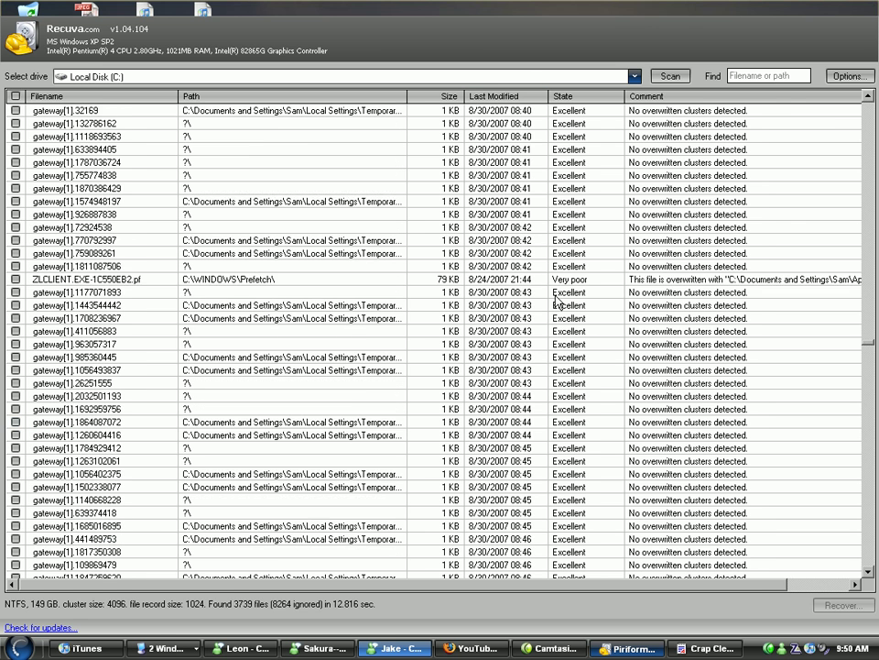
pyautogui.scroll(20, 39, 396)
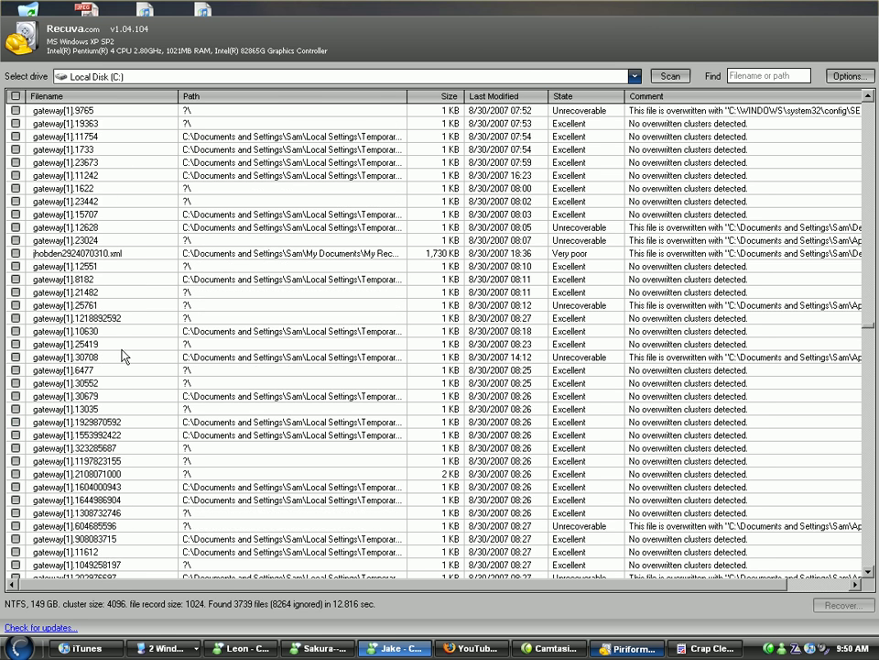
pyautogui.scroll(-20, 123, 376)
pyautogui.scroll(8, 122, 378)
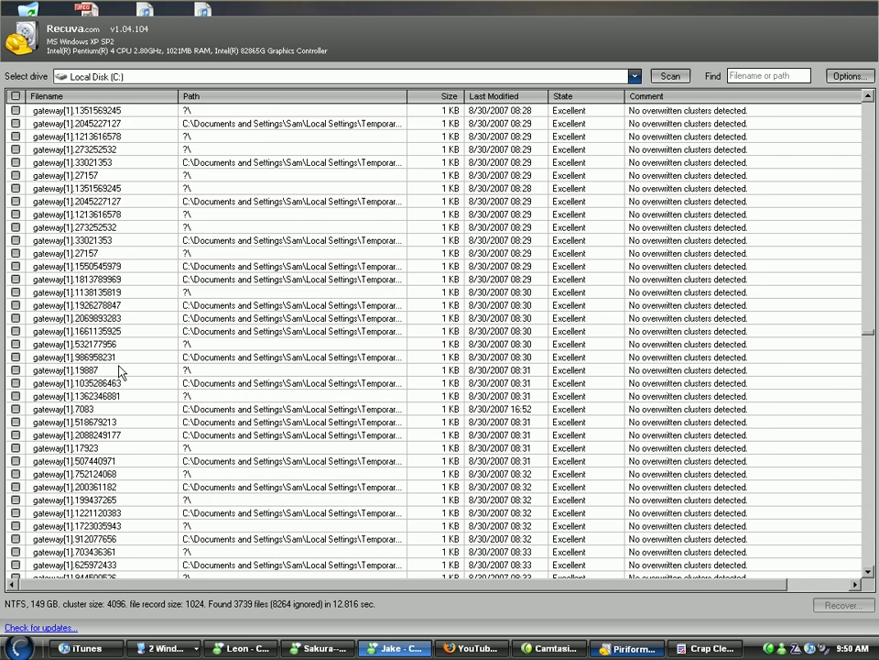
pyautogui.scroll(6, 119, 370)
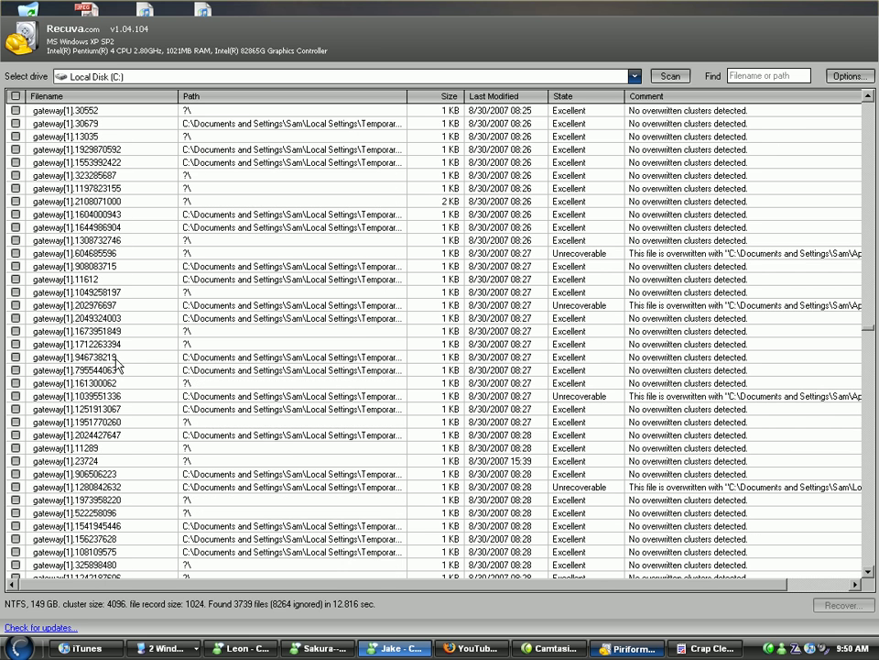
pyautogui.scroll(-20, 114, 376)
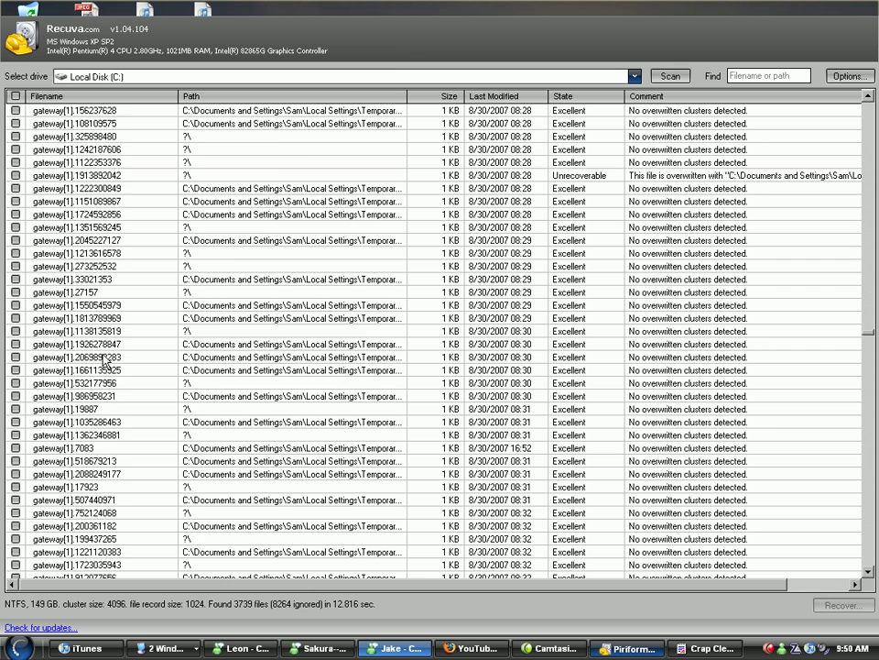
pyautogui.scroll(-20, 108, 392)
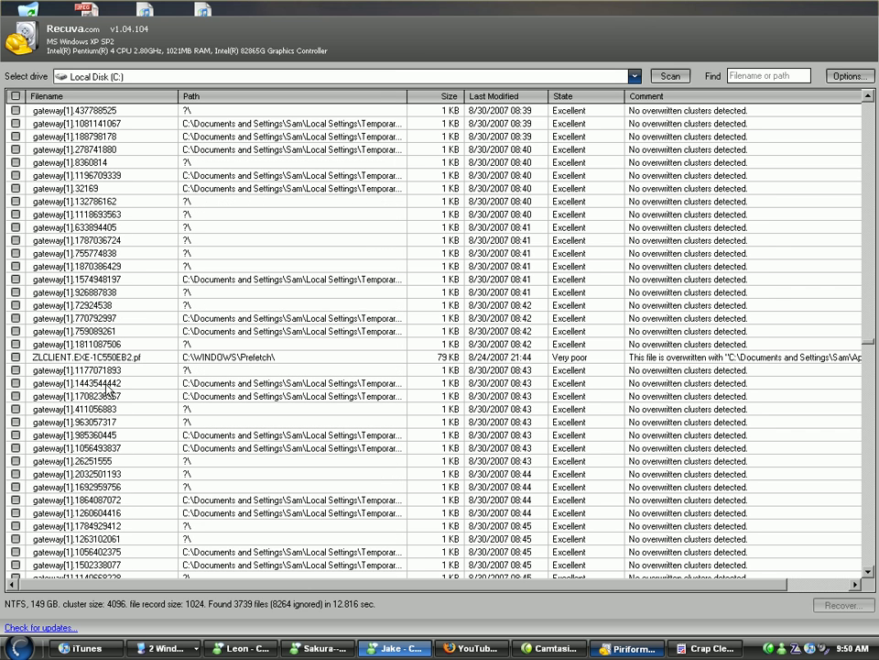
pyautogui.scroll(-11, 106, 385)
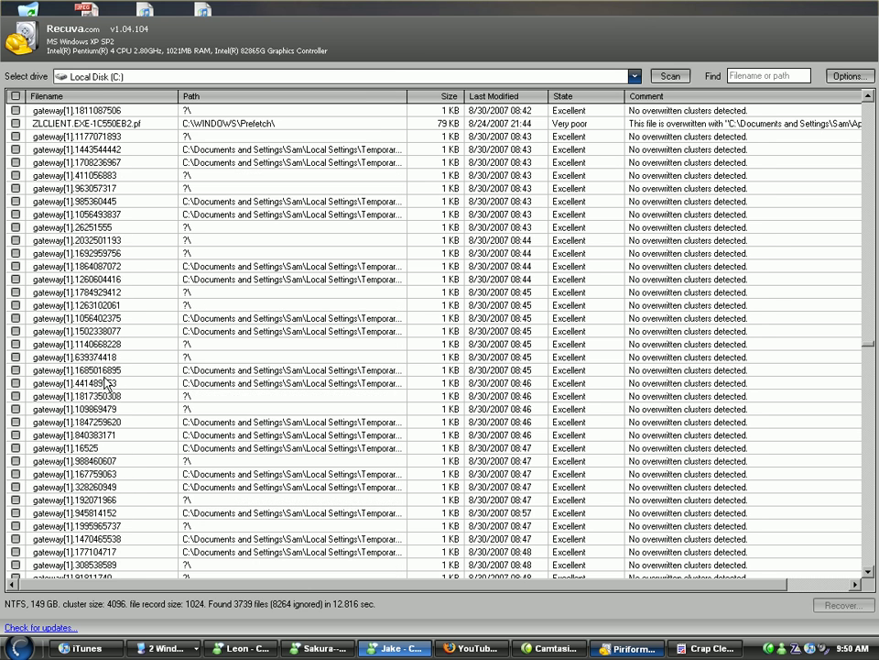
pyautogui.scroll(-4, 106, 367)
pyautogui.scroll(-8, 106, 367)
pyautogui.click(97, 345)
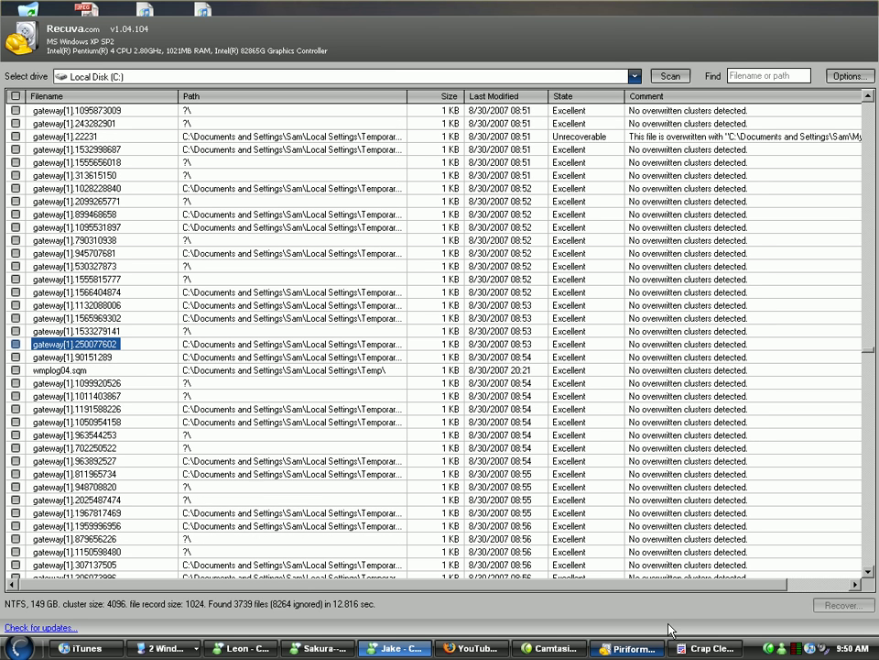
# Append ", but somewhat limited" to the Friendly User Interface answer in the WordPad review
pyautogui.click(689, 649)
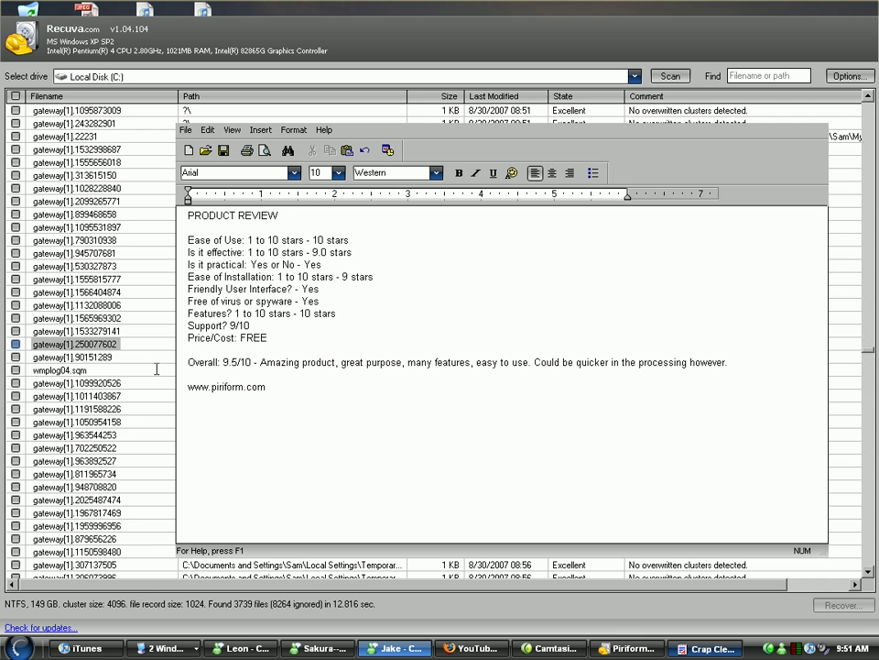
pyautogui.click(333, 289)
pyautogui.write(', but sdo')
pyautogui.press('capslock')
pyautogui.write('omewhat limited')
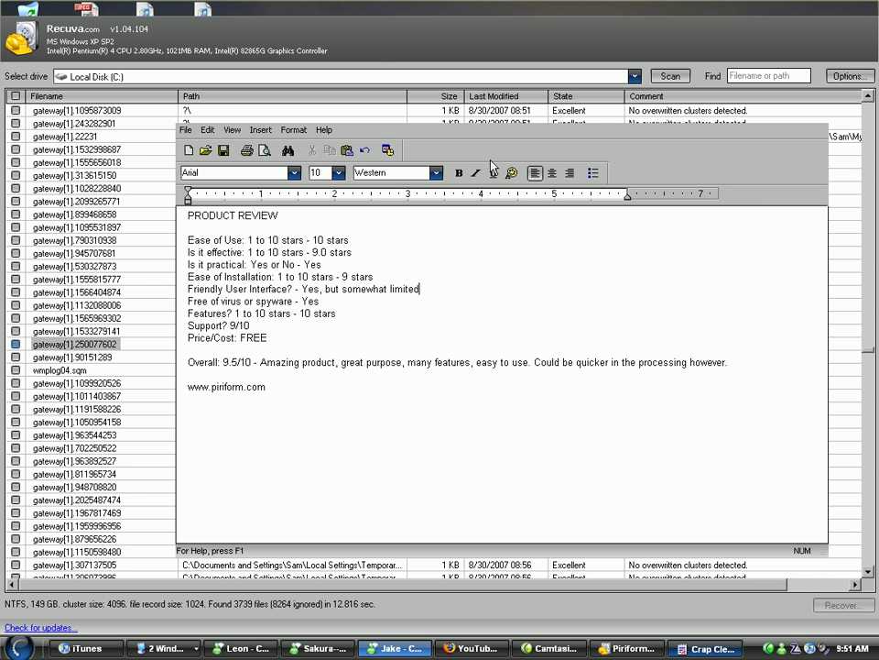
pyautogui.click(314, 6)
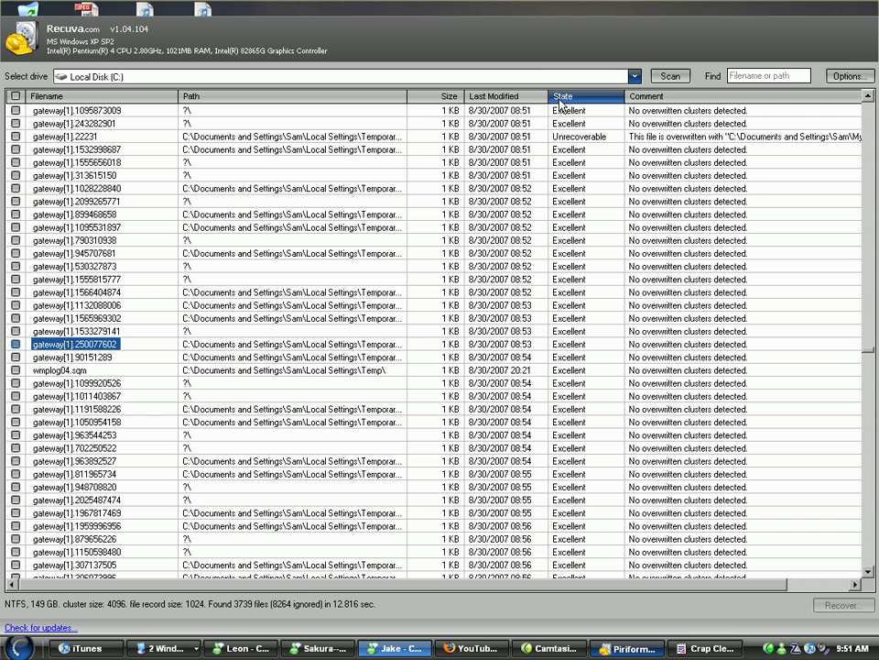
# Try the hidden-directory and zero-byte file options and view About in Recuva Options, then cancel
pyautogui.click(849, 77)
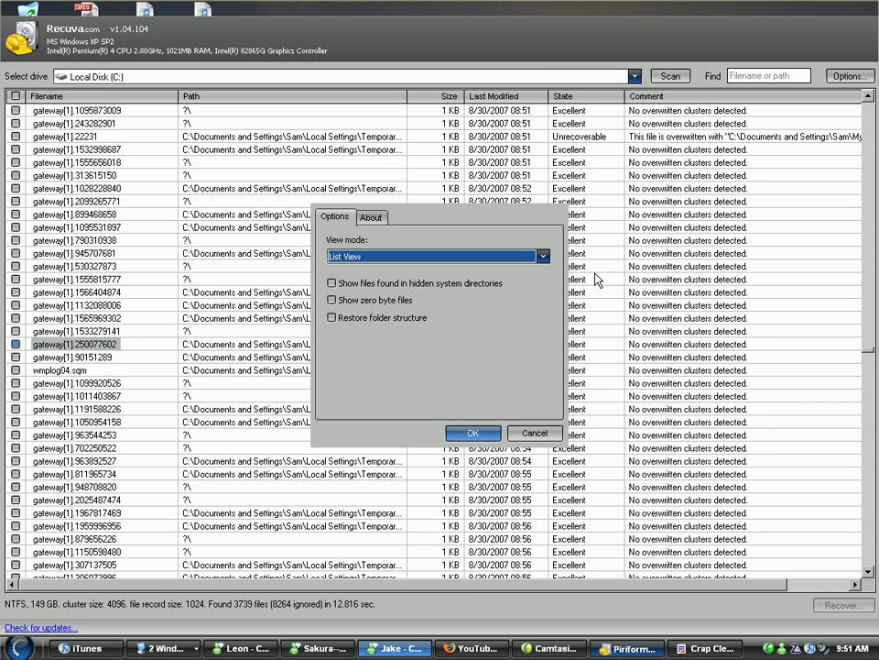
pyautogui.click(333, 283)
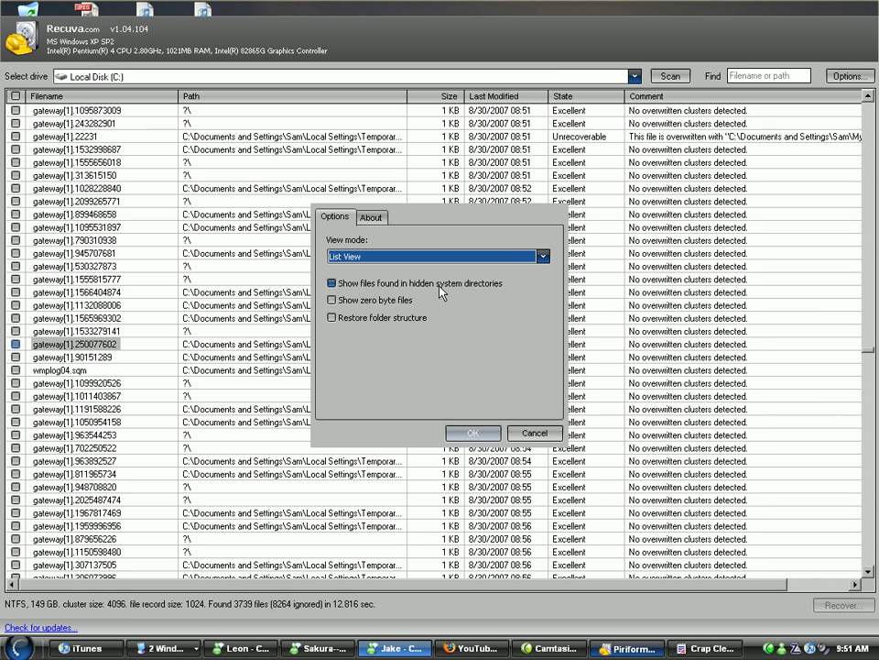
pyautogui.click(449, 287)
pyautogui.click(372, 302)
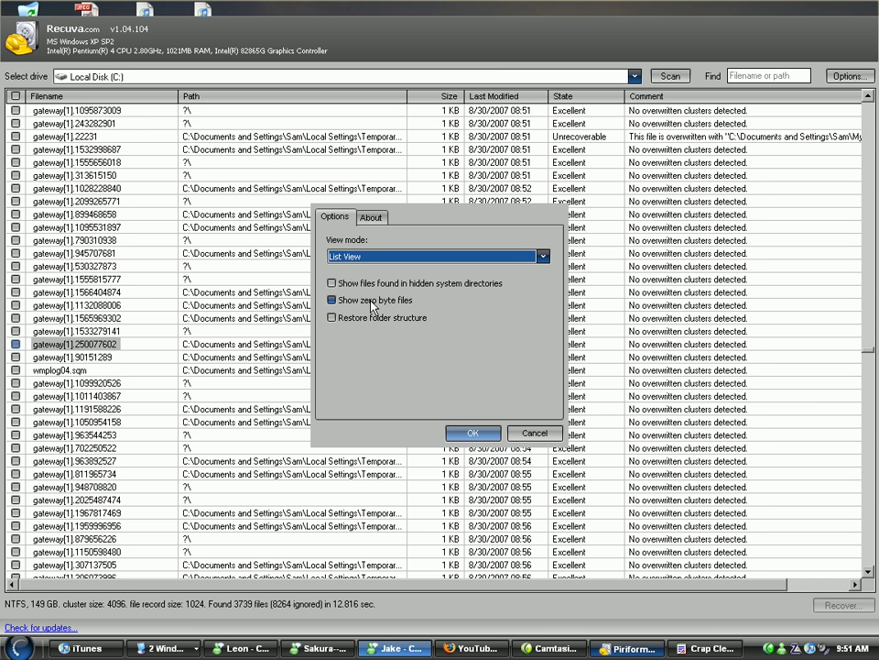
pyautogui.click(372, 302)
pyautogui.click(373, 318)
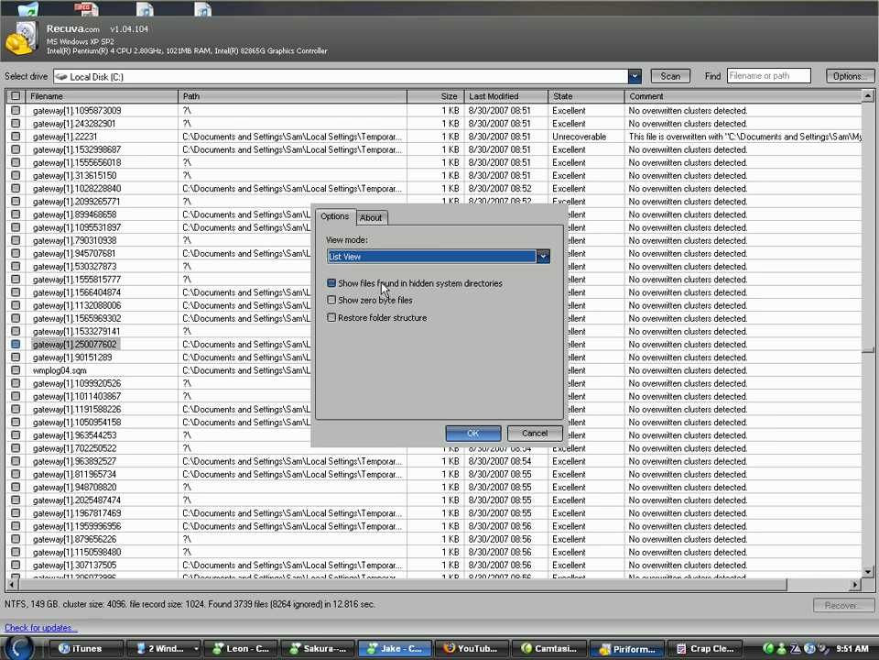
pyautogui.click(371, 217)
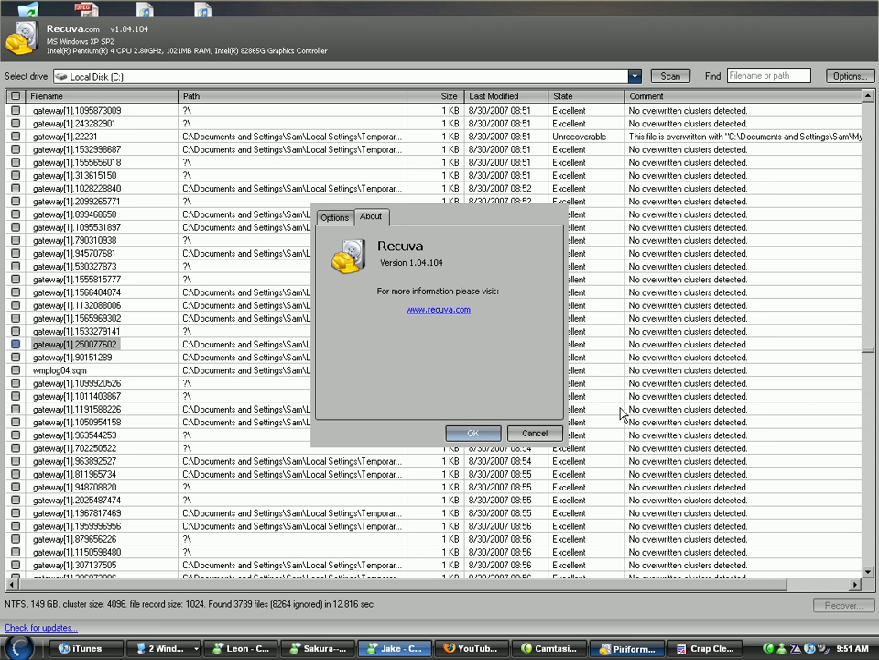
pyautogui.click(535, 432)
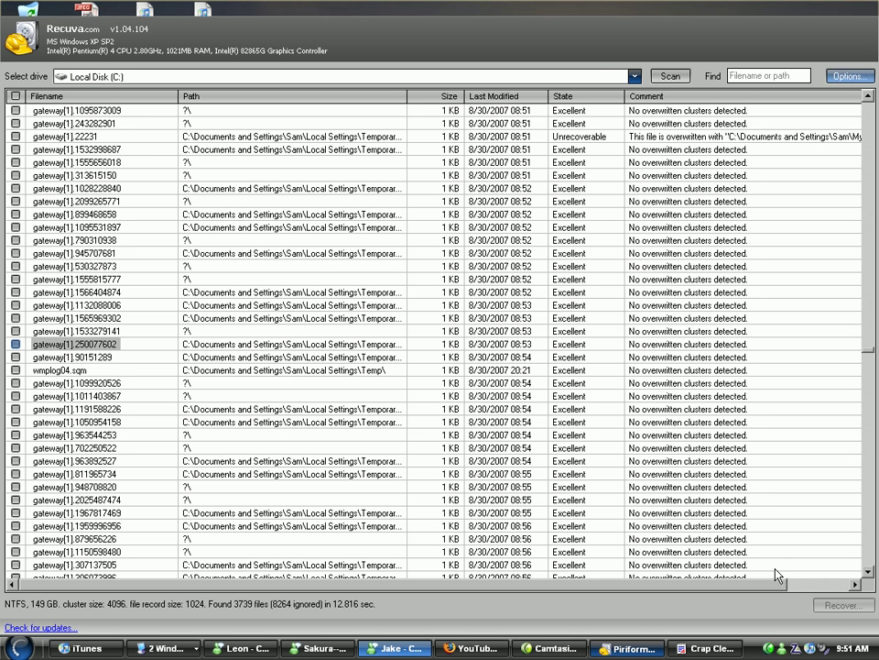
pyautogui.click(705, 647)
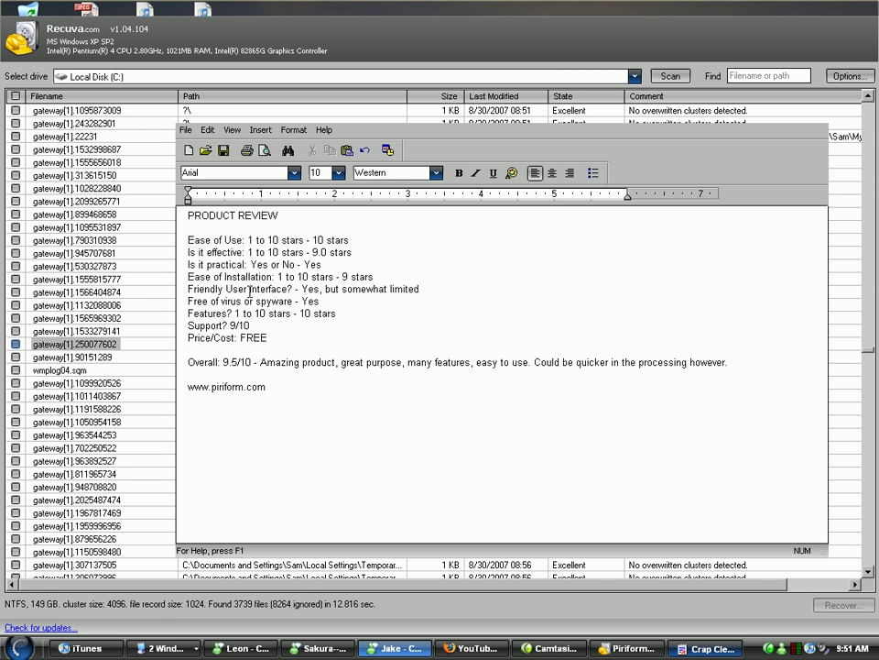
# Change the Features score in the WordPad review from 10 to 5
pyautogui.doubleClick(305, 314)
pyautogui.write('5')
pyautogui.click(295, 327)
# Change the overall score on the Overall line from 9.5 to 7.0
pyautogui.moveTo(225, 360); pyautogui.dragTo(234, 360)
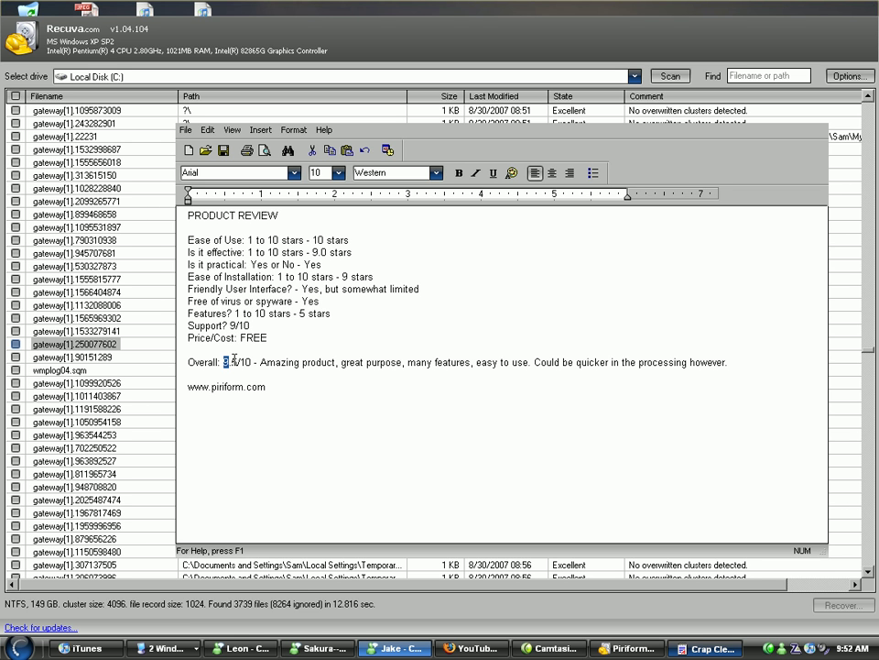
pyautogui.write('7.')
pyautogui.press('Delete')
pyautogui.write('0')
# Replace the overall comment with "Good product, has a practical purpose… however you CAN search for filenames"
pyautogui.moveTo(260, 359); pyautogui.dragTo(776, 373)
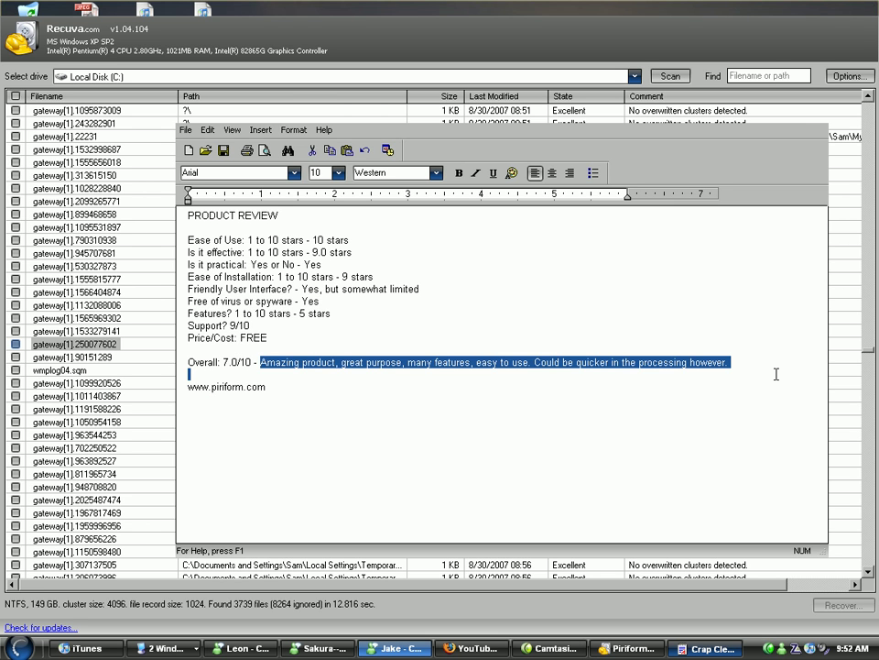
pyautogui.press('BackSpace')
pyautogui.press('capslock')
pyautogui.write('Gwww.piriform.com')
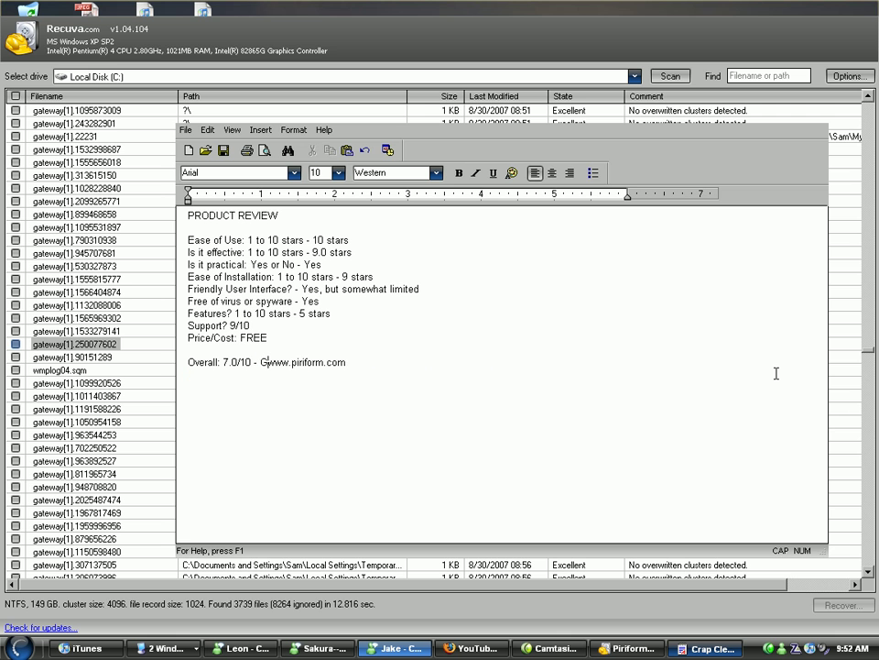
pyautogui.press('capslock')
pyautogui.write('ood product, has a pr')
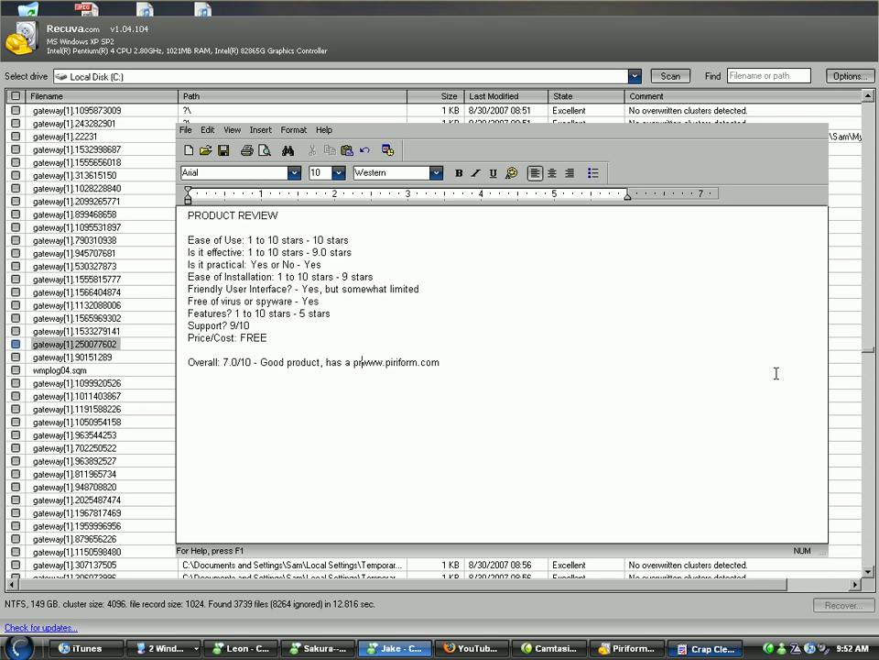
pyautogui.write('actical purpose, ')
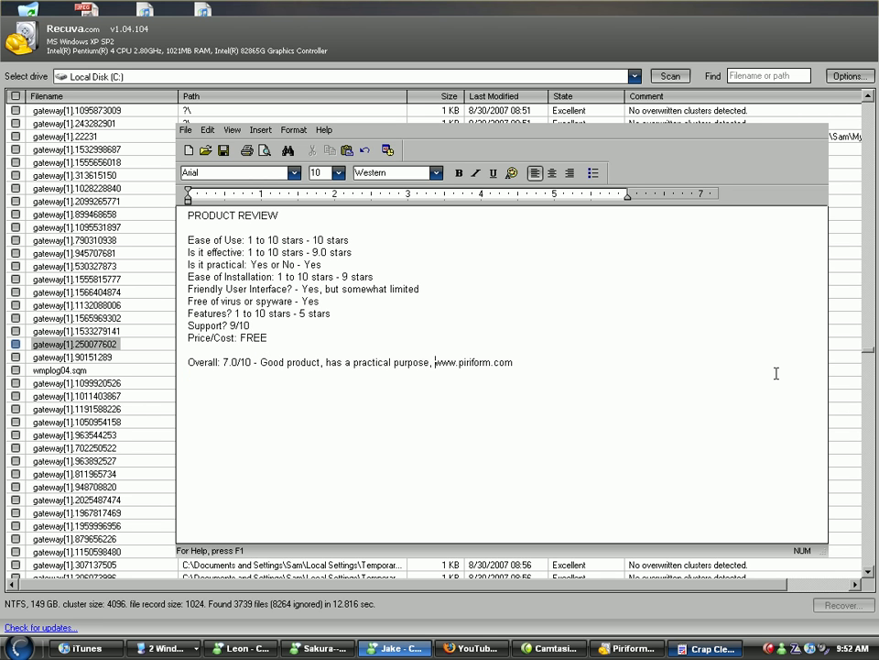
pyautogui.write('needs to be mor')
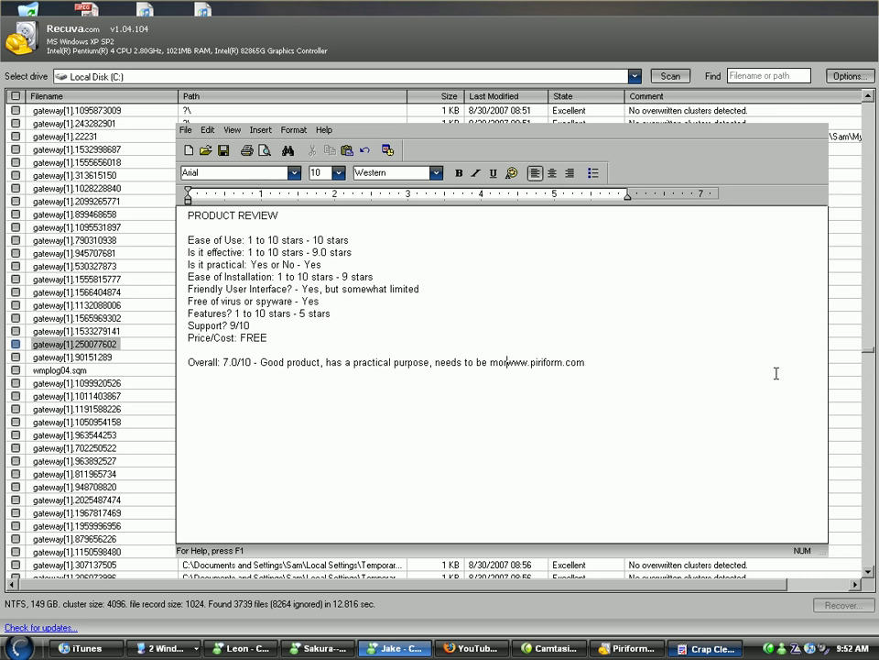
pyautogui.write('e-so super f')
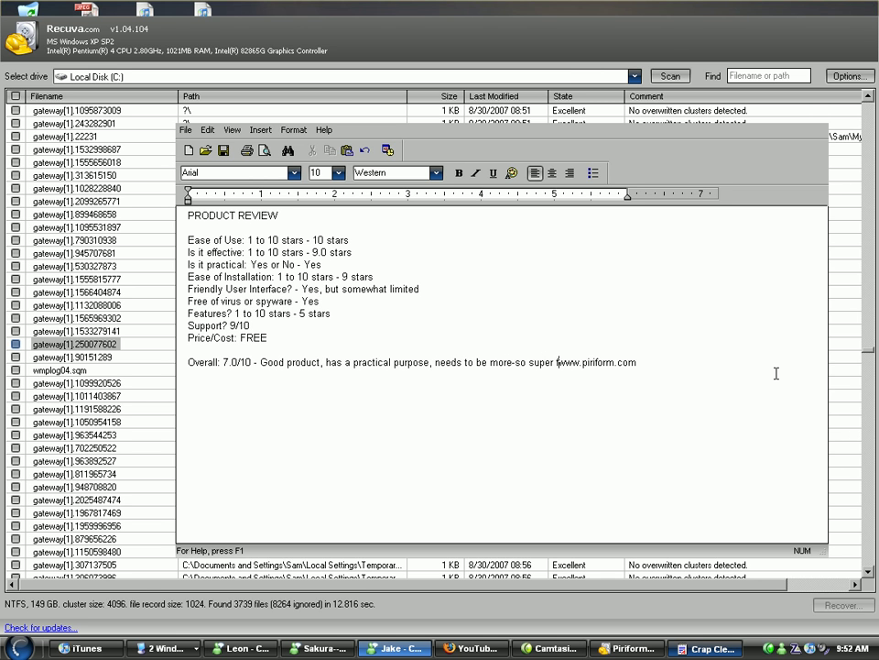
pyautogui.write('iltered, ho')
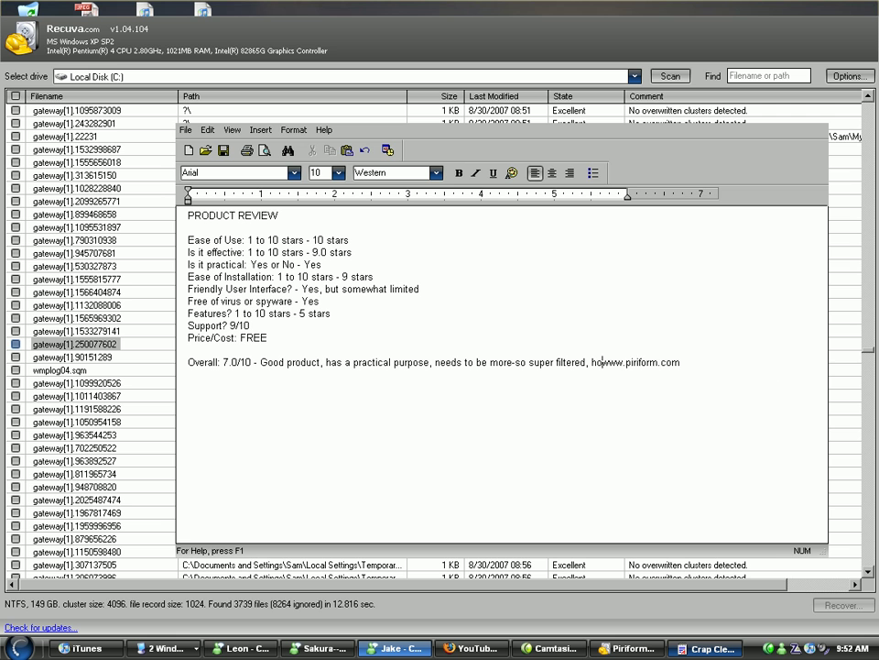
pyautogui.write('wever you')
pyautogui.press('capslock')
pyautogui.write('CANw')
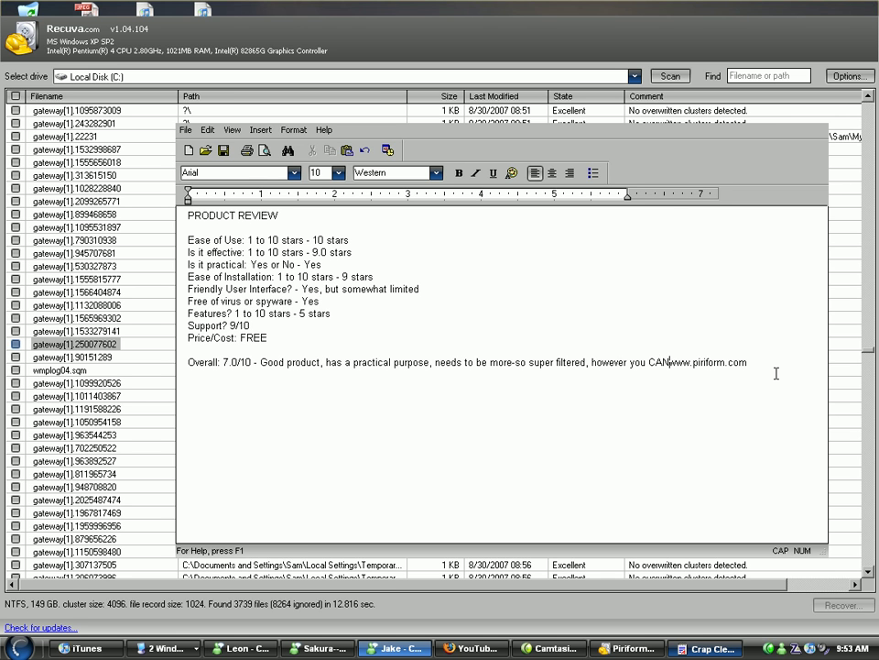
pyautogui.press('capslock')
pyautogui.write('search for filenames')
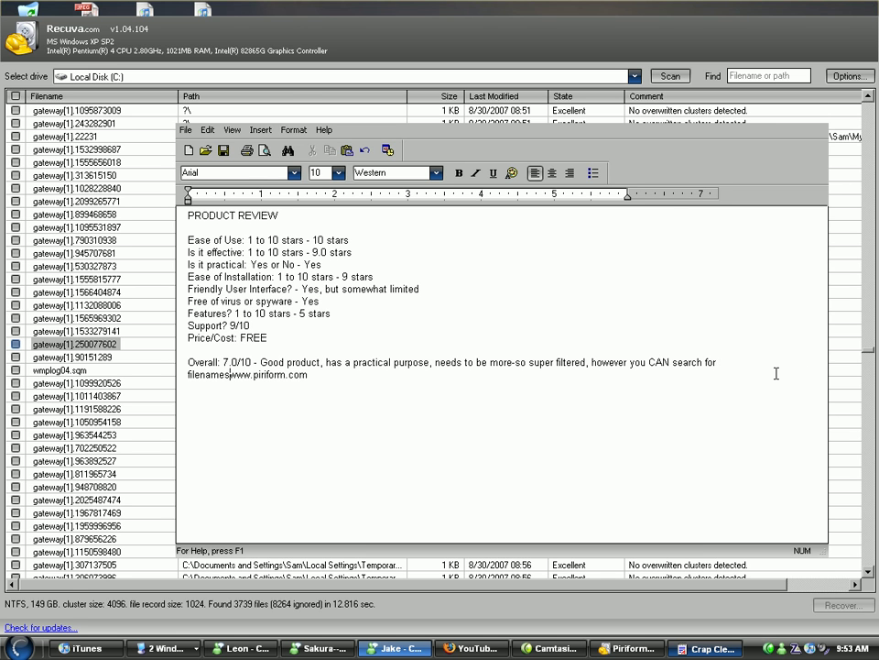
pyautogui.press('Return')
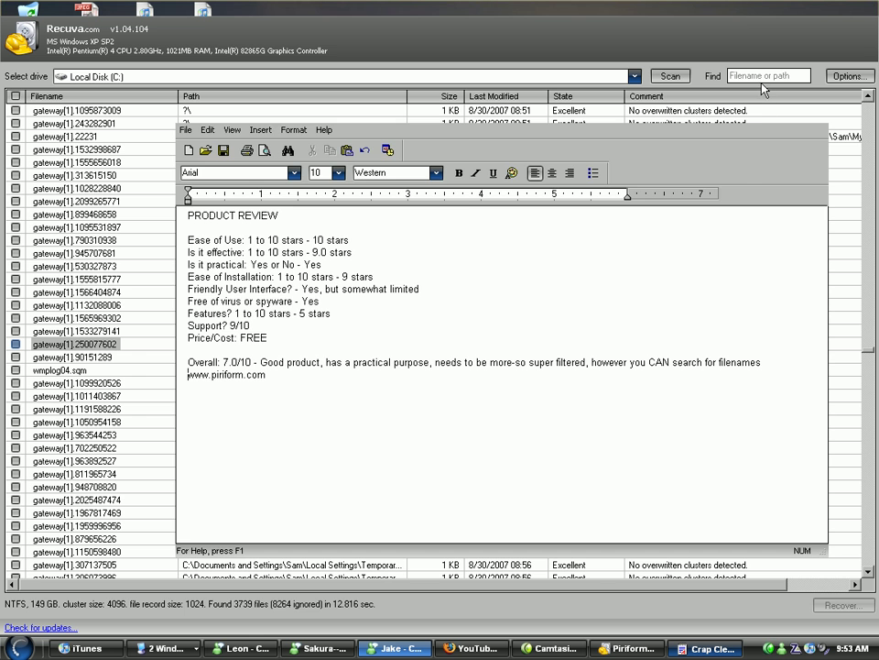
# Filter Recuva's results by the filename "gateway", leaving 2436 files listed
pyautogui.click(760, 76)
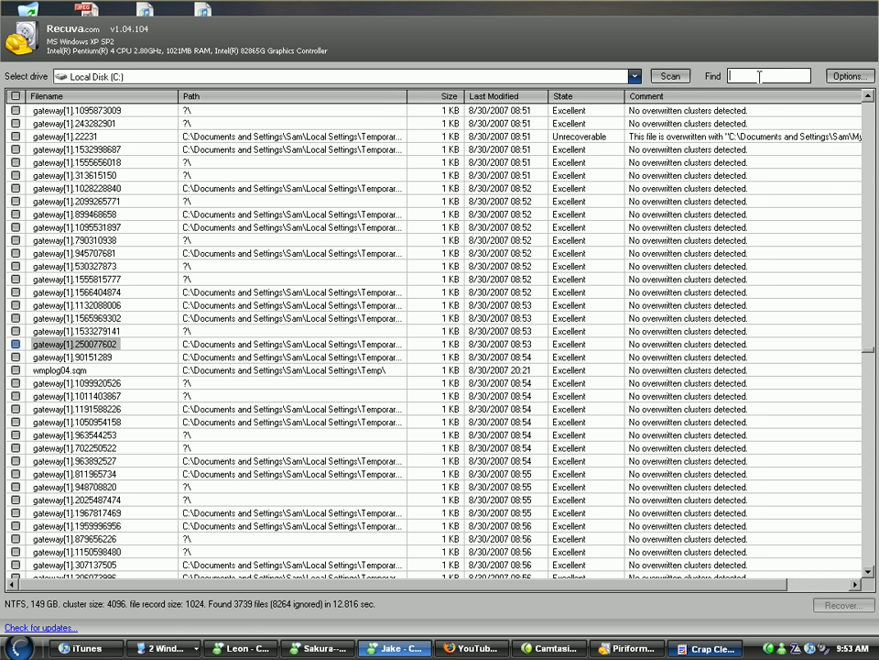
pyautogui.write('gateway')
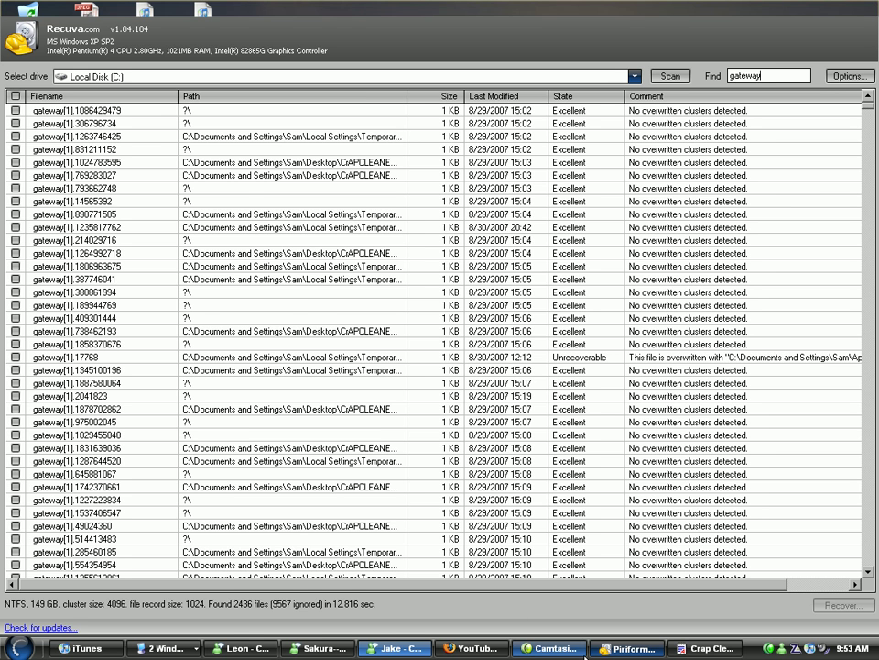
pyautogui.click(701, 647)
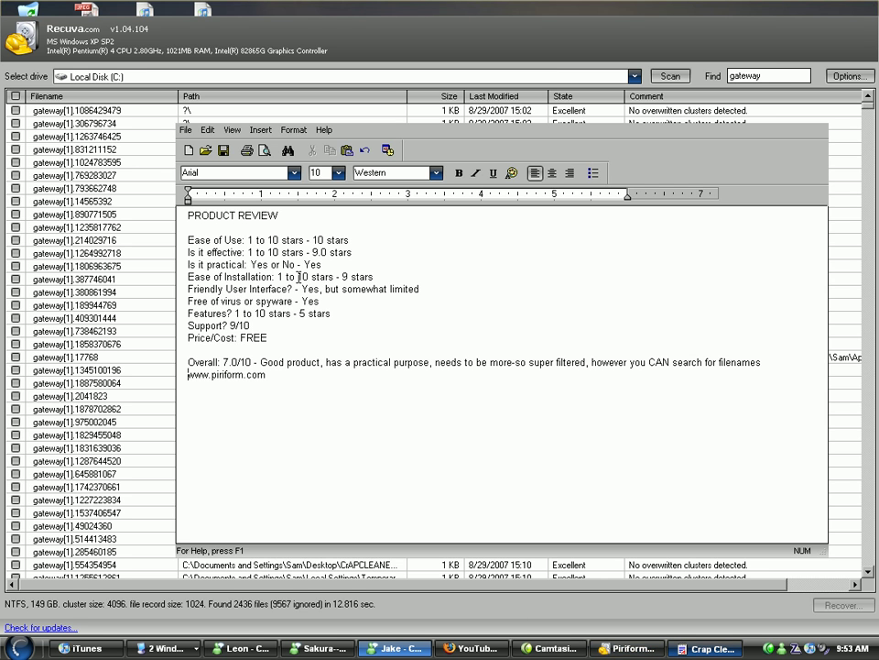
pyautogui.click(486, 374)
pyautogui.click(785, 364)
pyautogui.write('.')
pyautogui.press('Delete')
pyautogui.write('should have m')
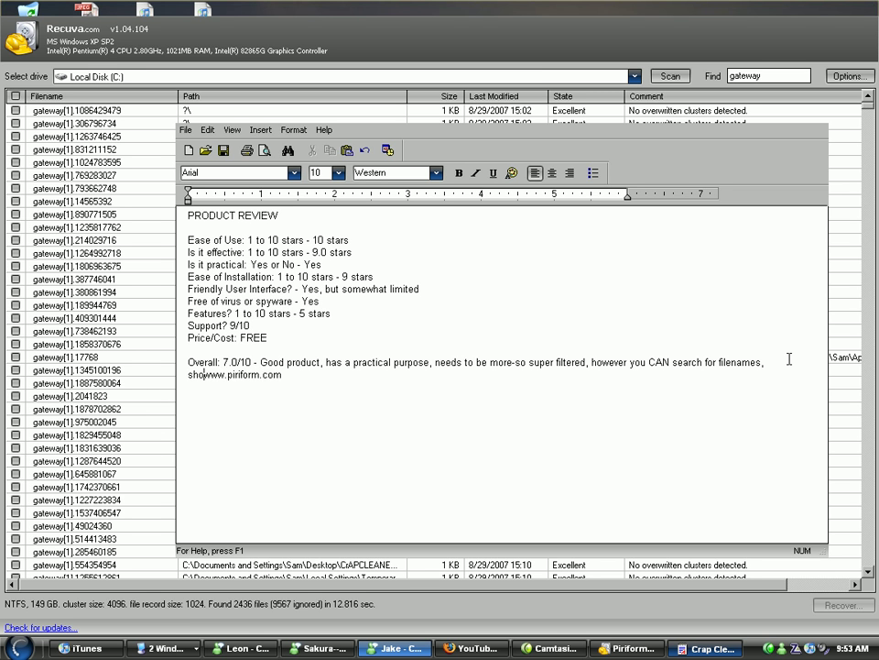
pyautogui.write('aybe a few more fea')
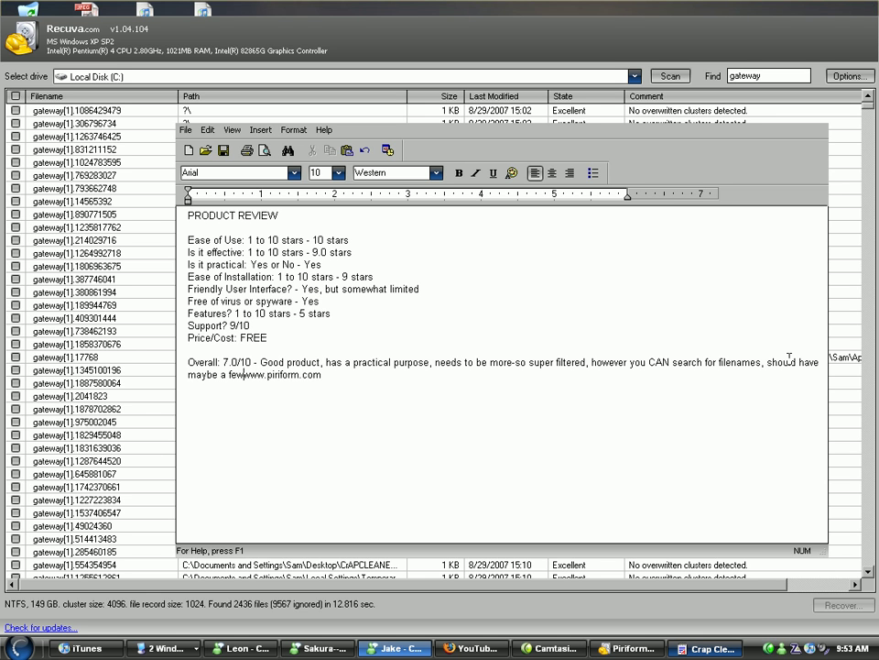
pyautogui.write('tures.')
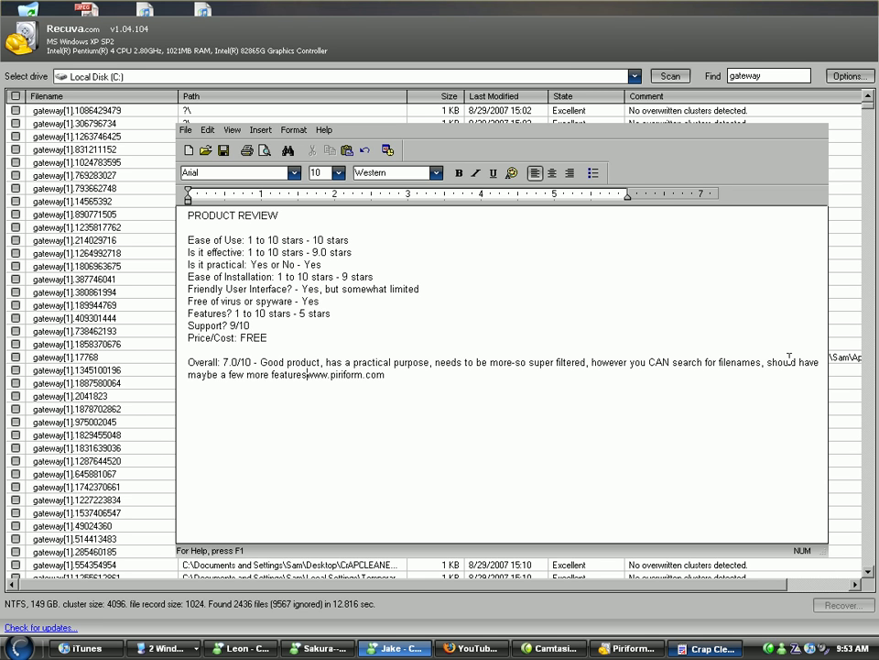
pyautogui.write(' I recommend a')
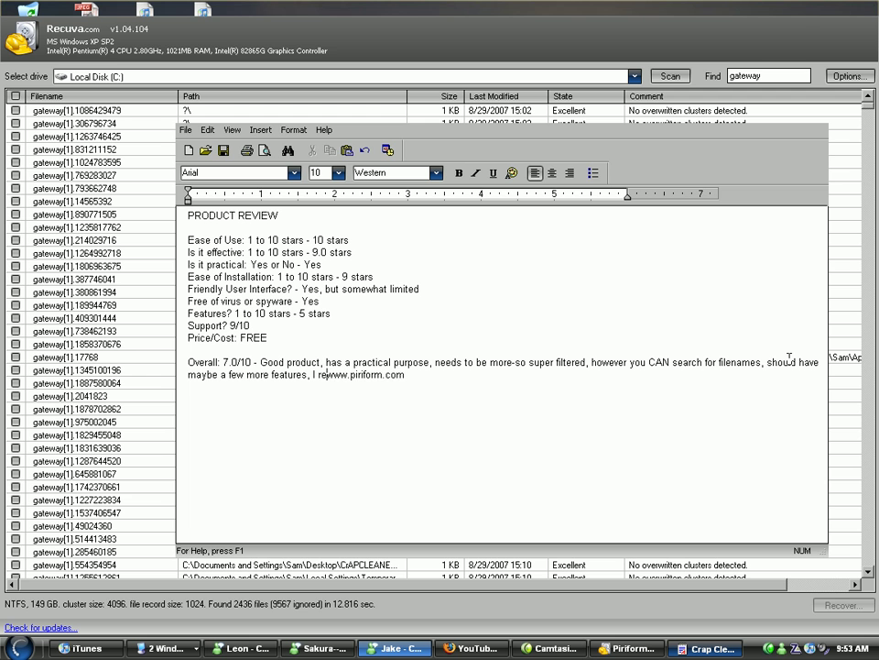
pyautogui.press('BackSpace')
pyautogui.write('more filtration,')
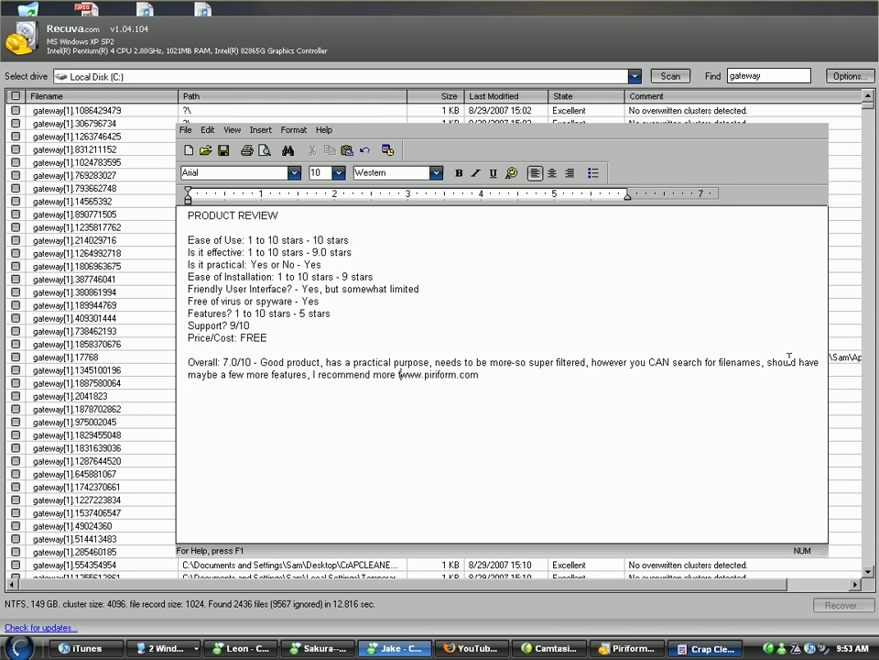
pyautogui.write(' more featu')
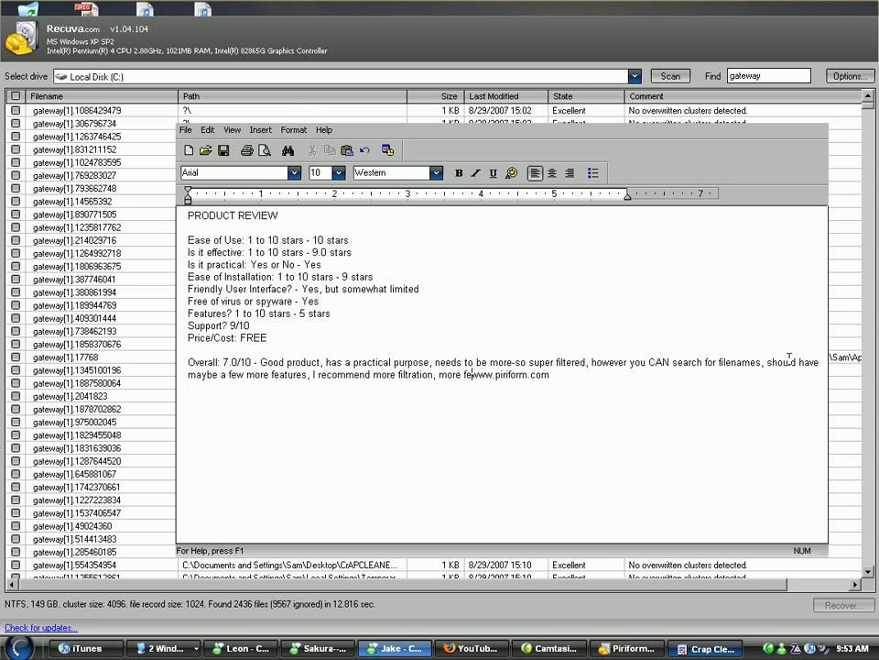
pyautogui.write('res and m')
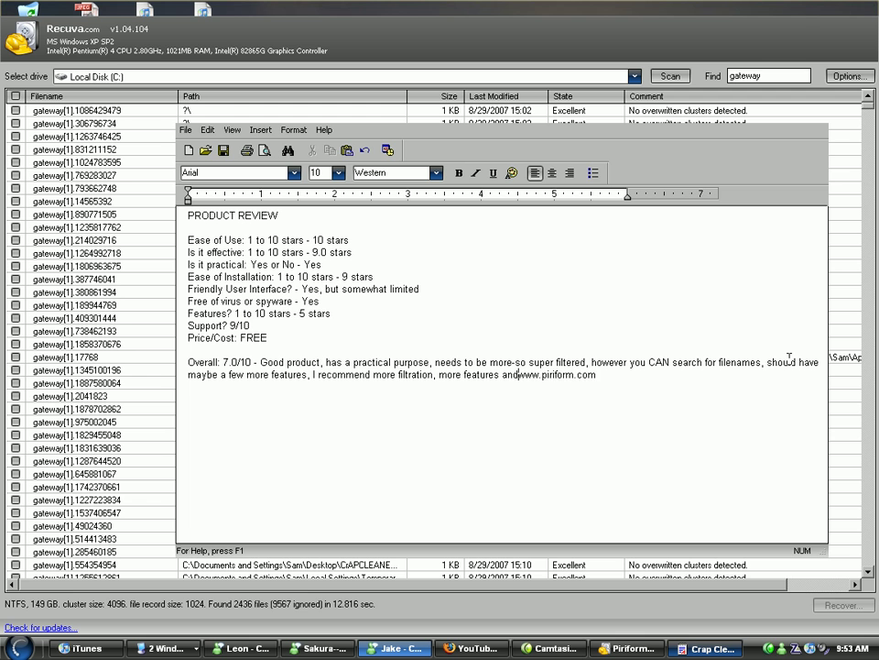
pyautogui.write('ore options.')
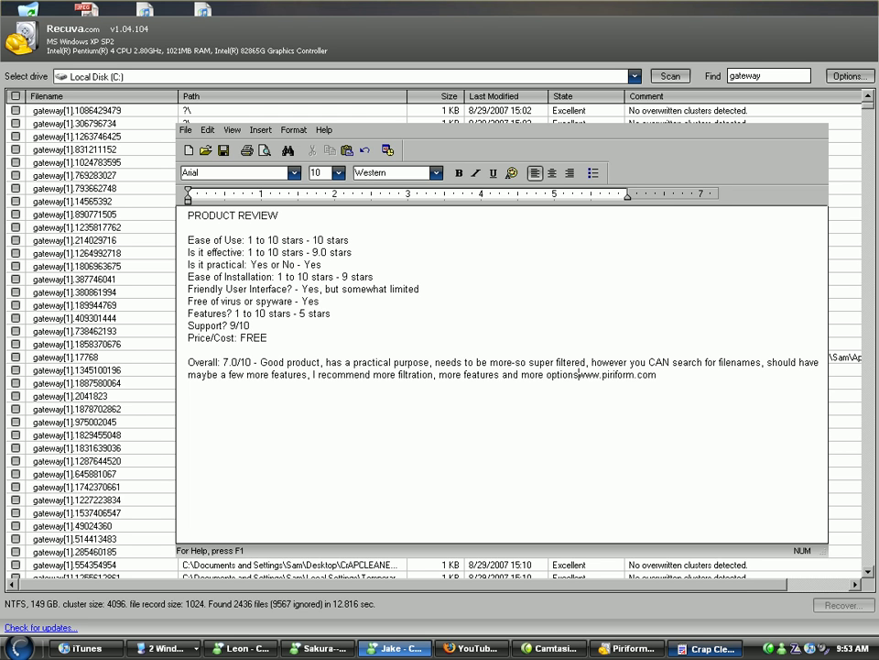
pyautogui.press('Return')
pyautogui.press('Return')
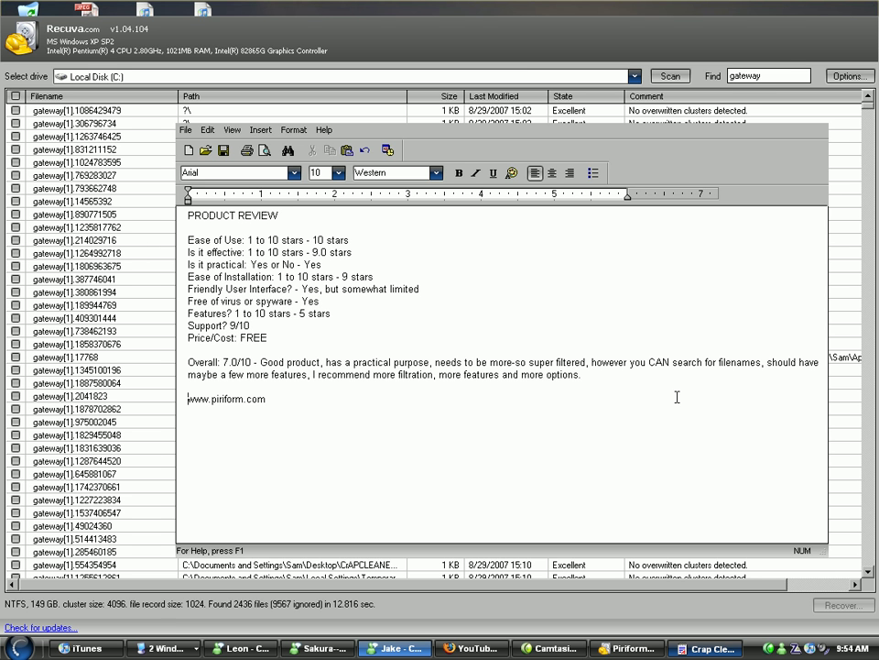
# Glance at Recuva's results, check the review's website line in WordPad, then bring the 2436-file gateway list forward
pyautogui.click(568, 38)
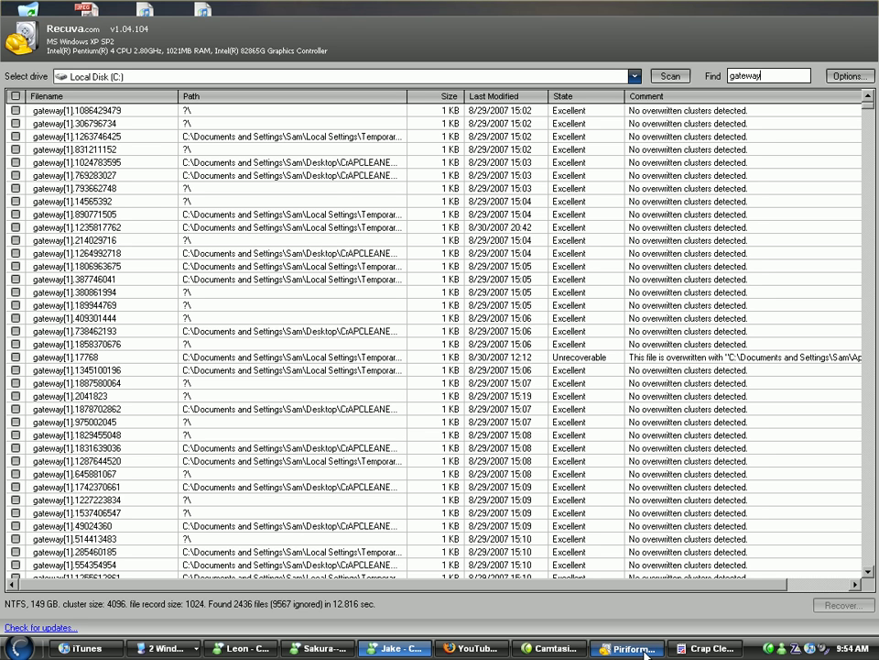
pyautogui.click(680, 649)
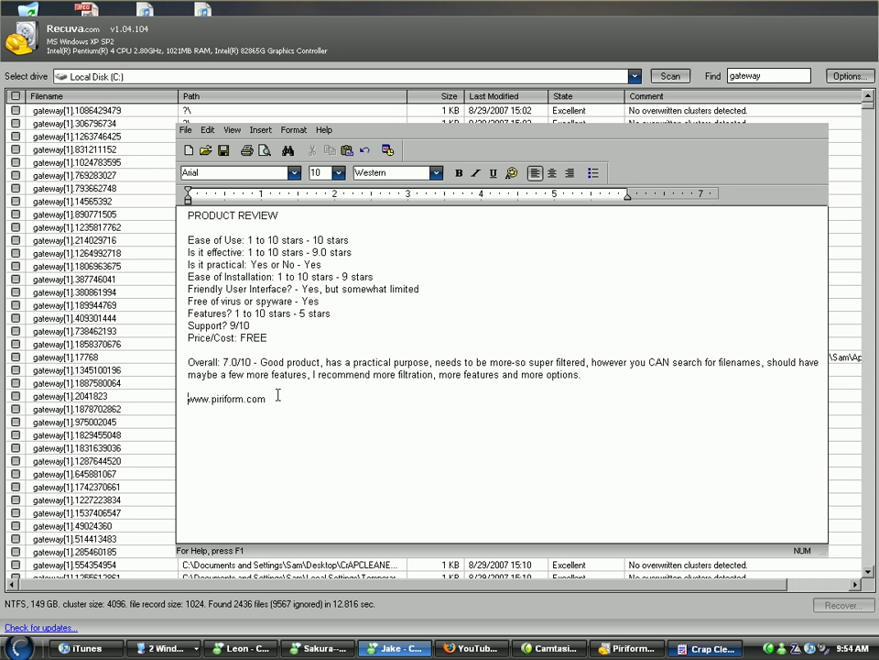
pyautogui.click(181, 403)
pyautogui.keyDown('shift'); pyautogui.click(274, 403); pyautogui.keyUp('shift')
pyautogui.click(320, 400)
pyautogui.click(429, 6)
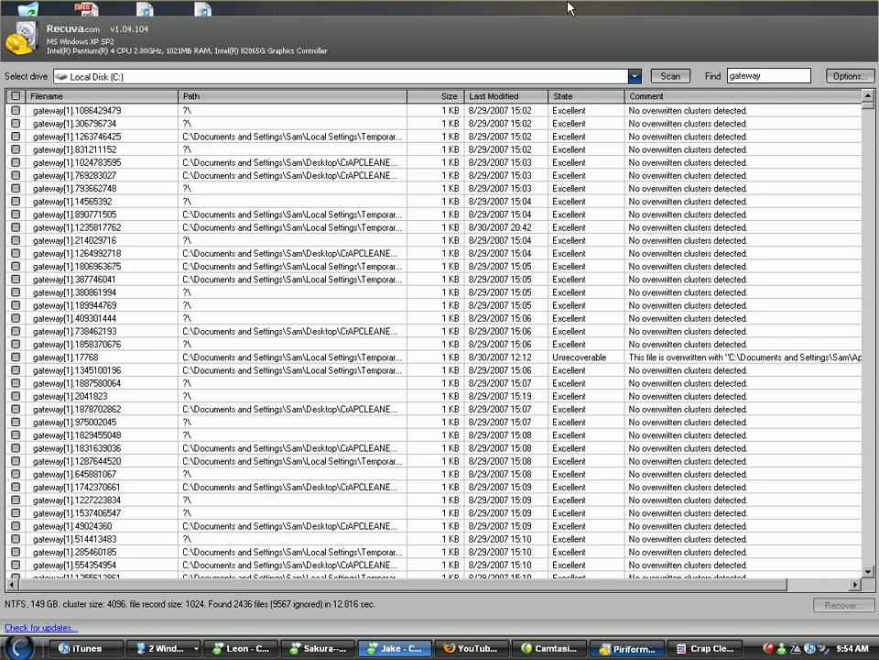